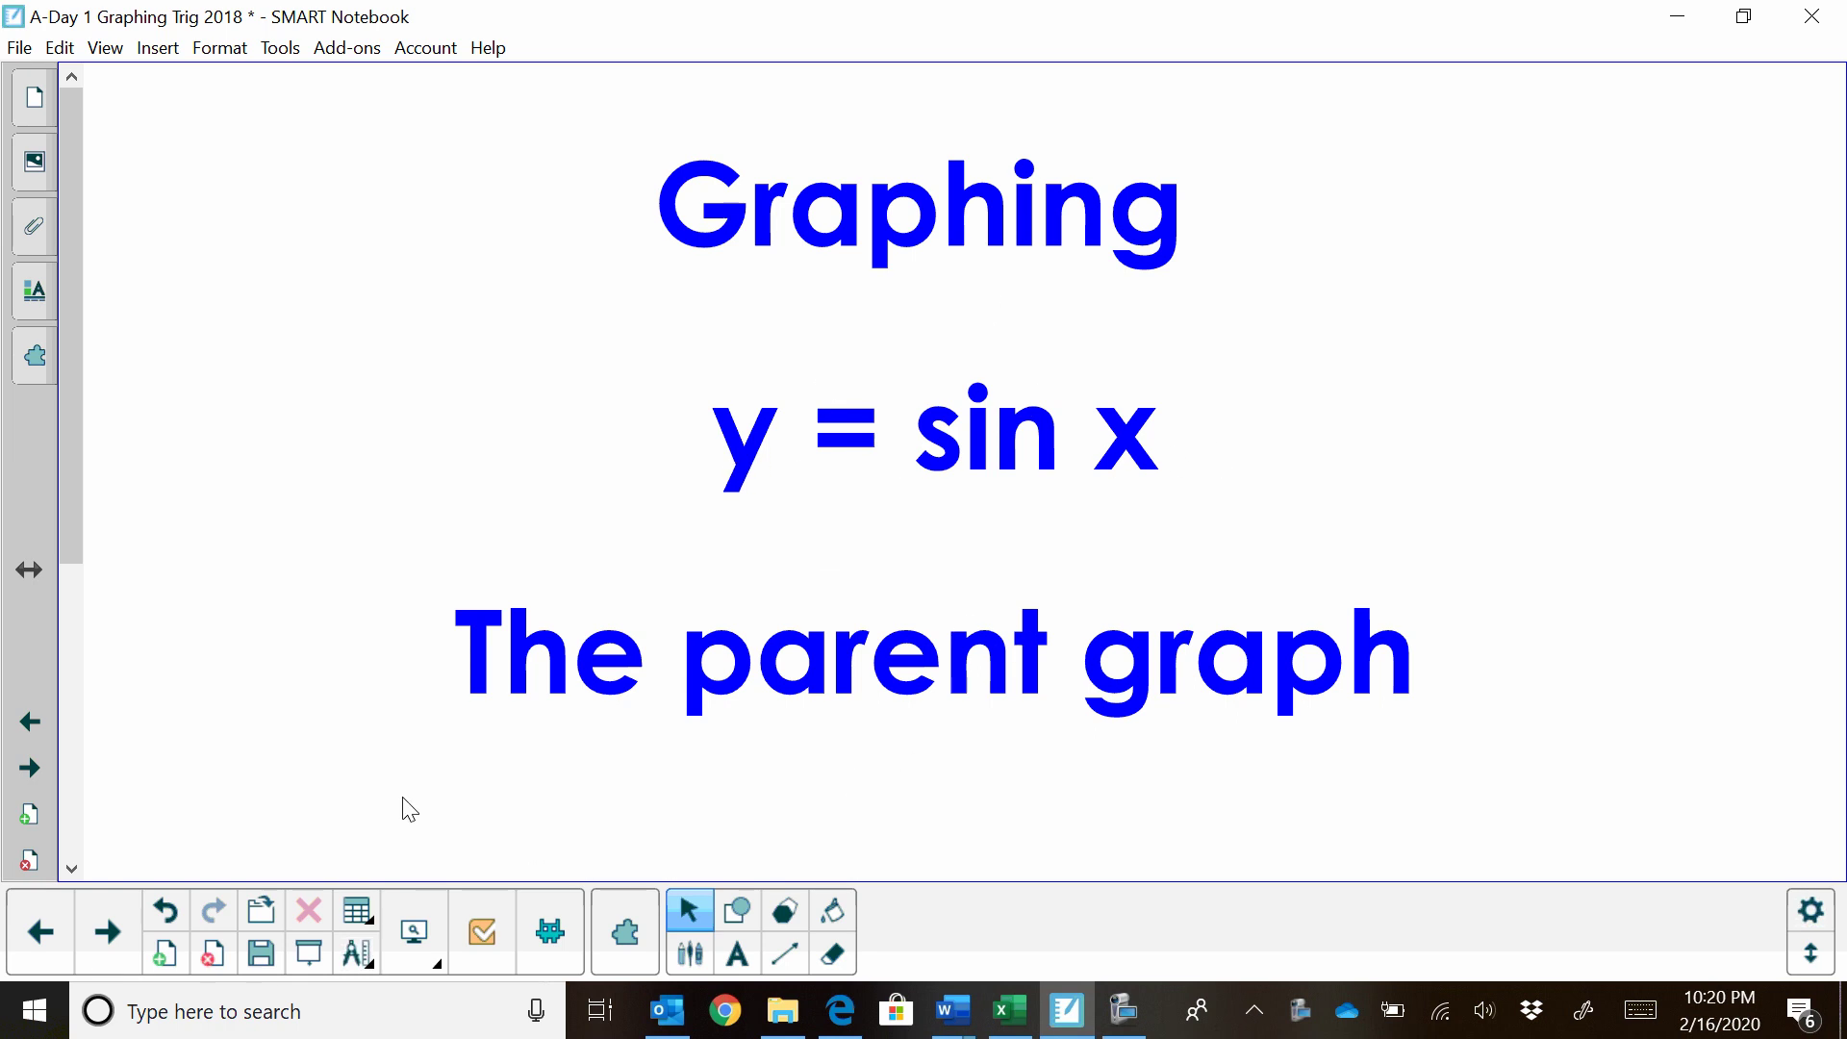
# Go to the worksheet page with the unit circle, sin x table and blank axes.
pyautogui.click(30, 766)
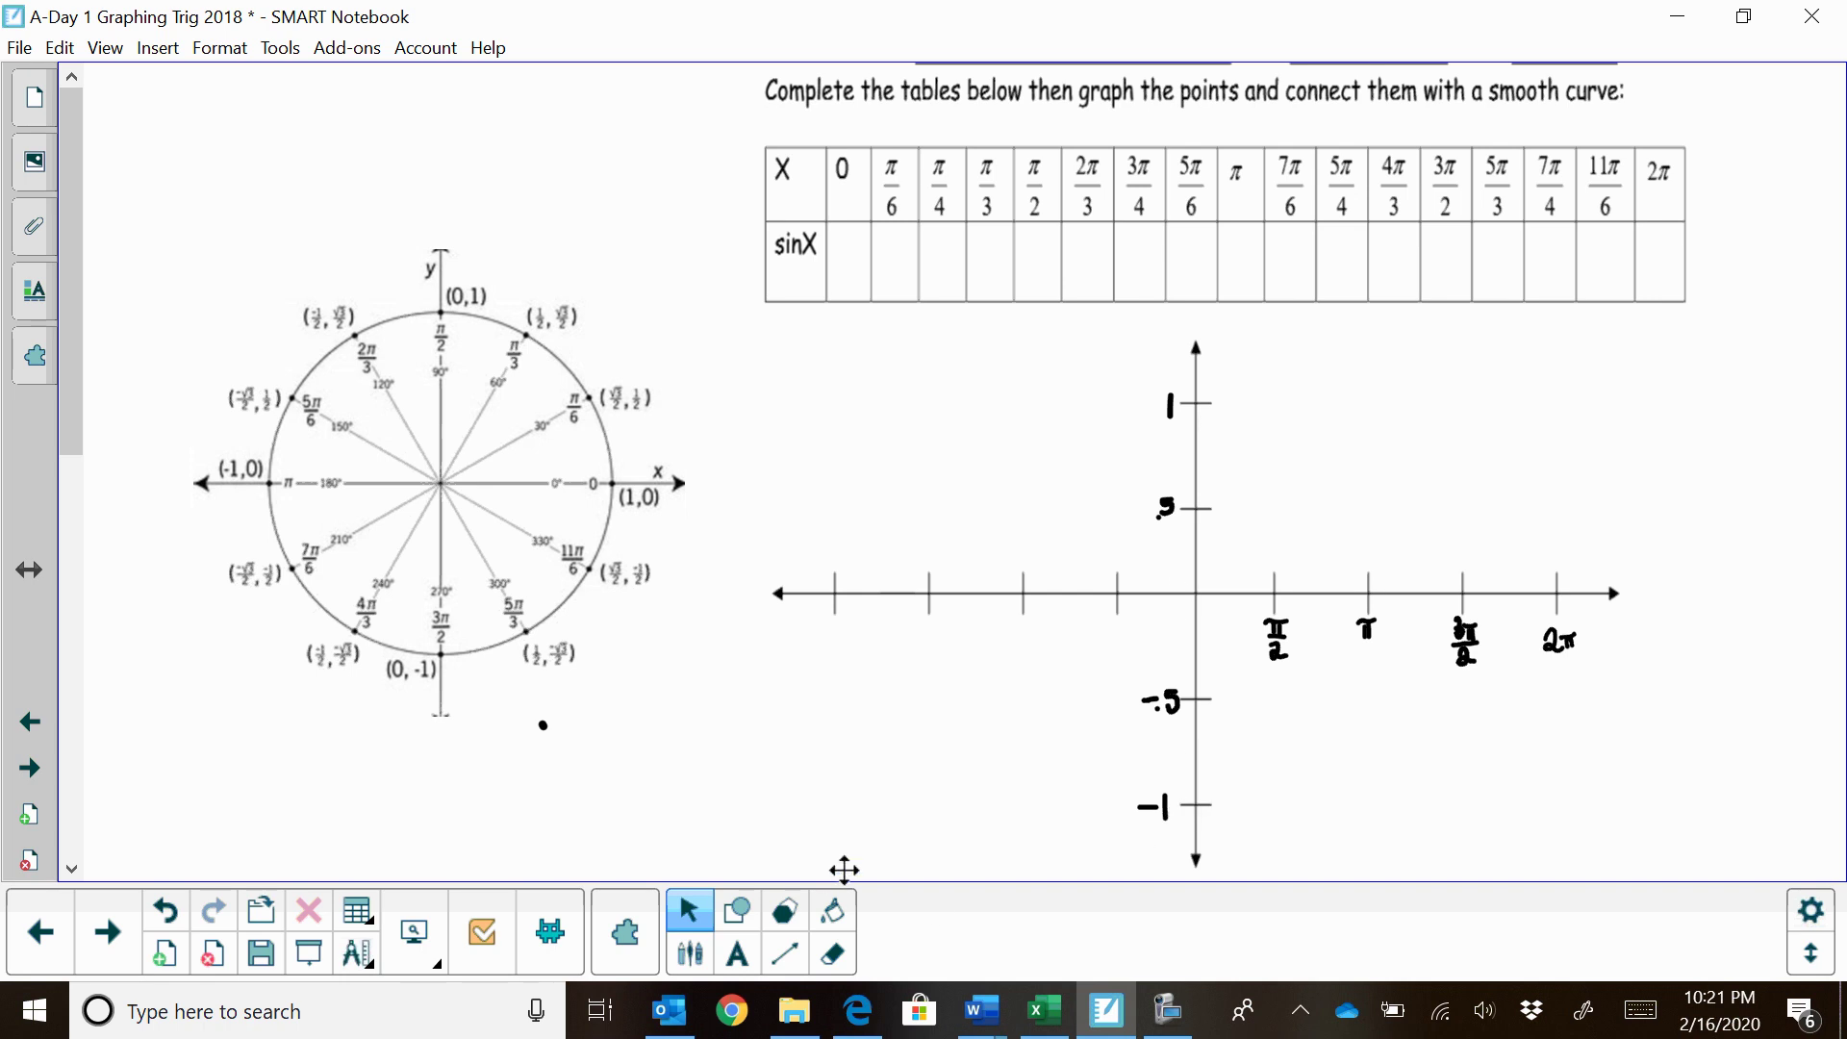
# Select the Pens tool for freehand ink on the worksheet.
pyautogui.click(689, 957)
# Switch to the Highlighter and mark the 0, π/2, π, 3π/2 and 2π table columns yellow.
pyautogui.click(900, 934)
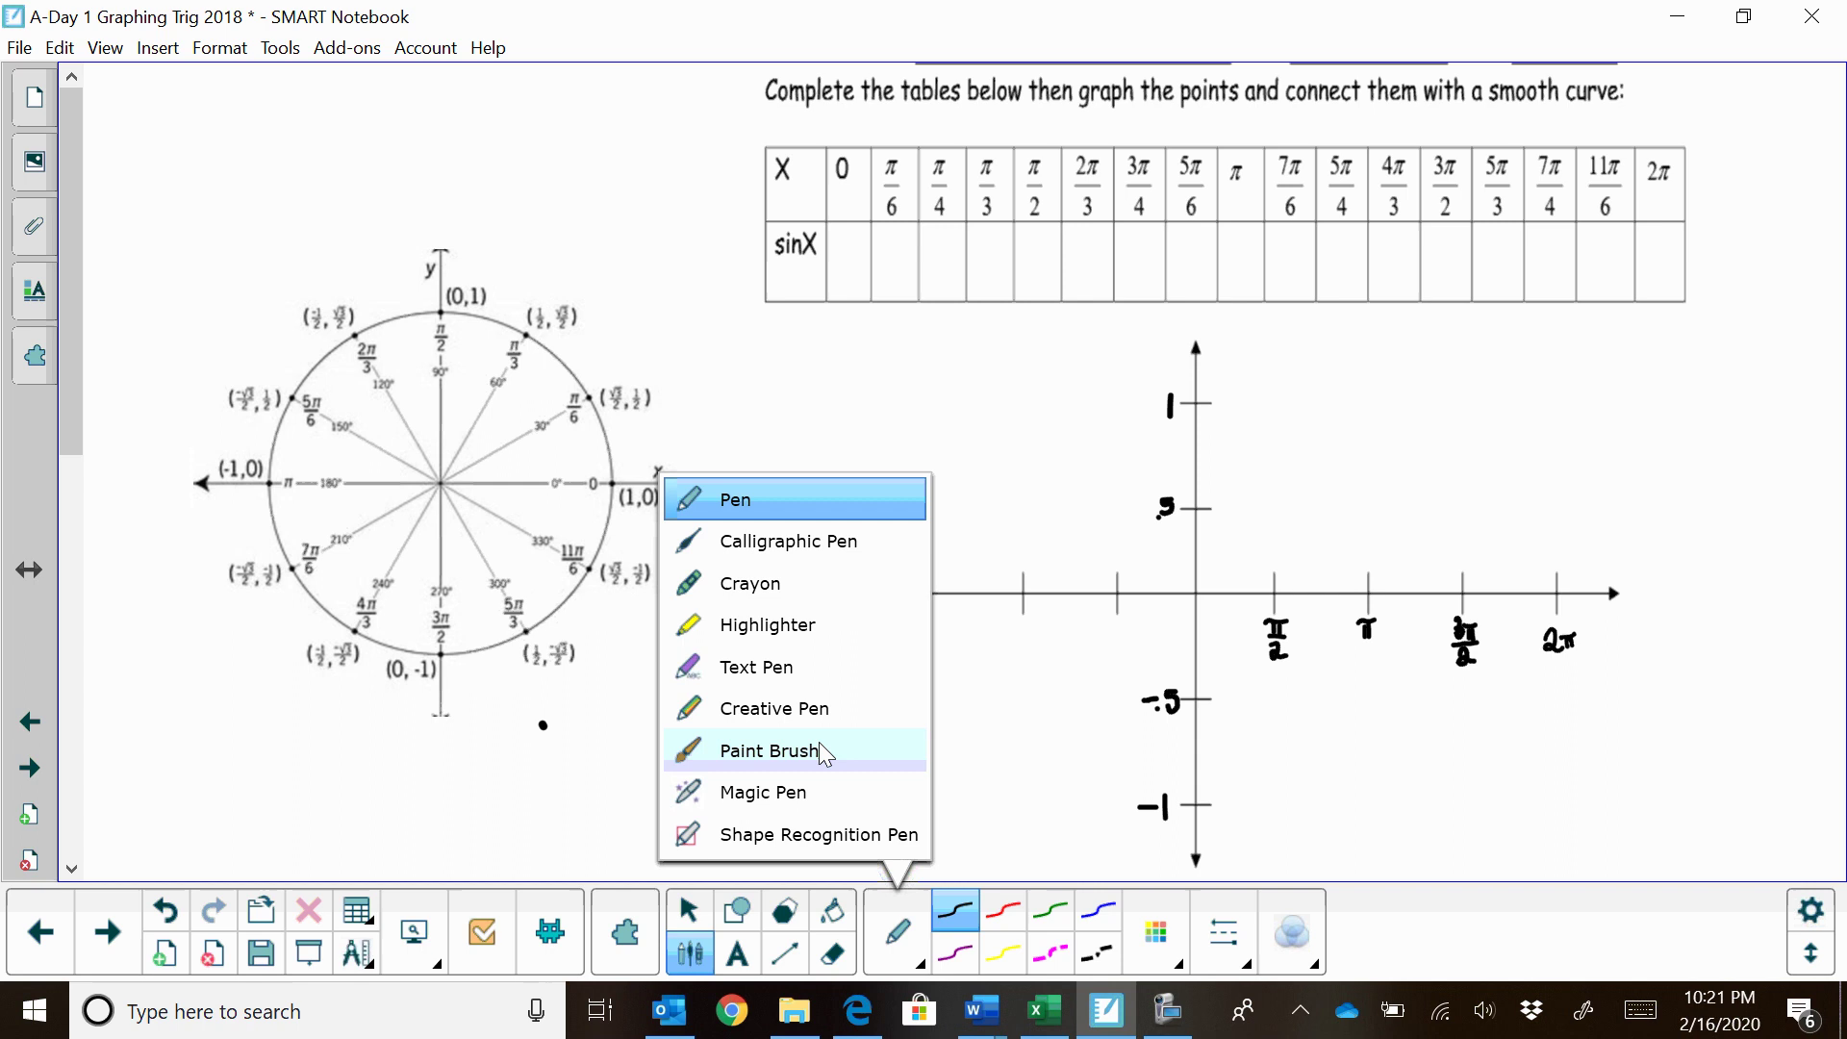
pyautogui.click(773, 619)
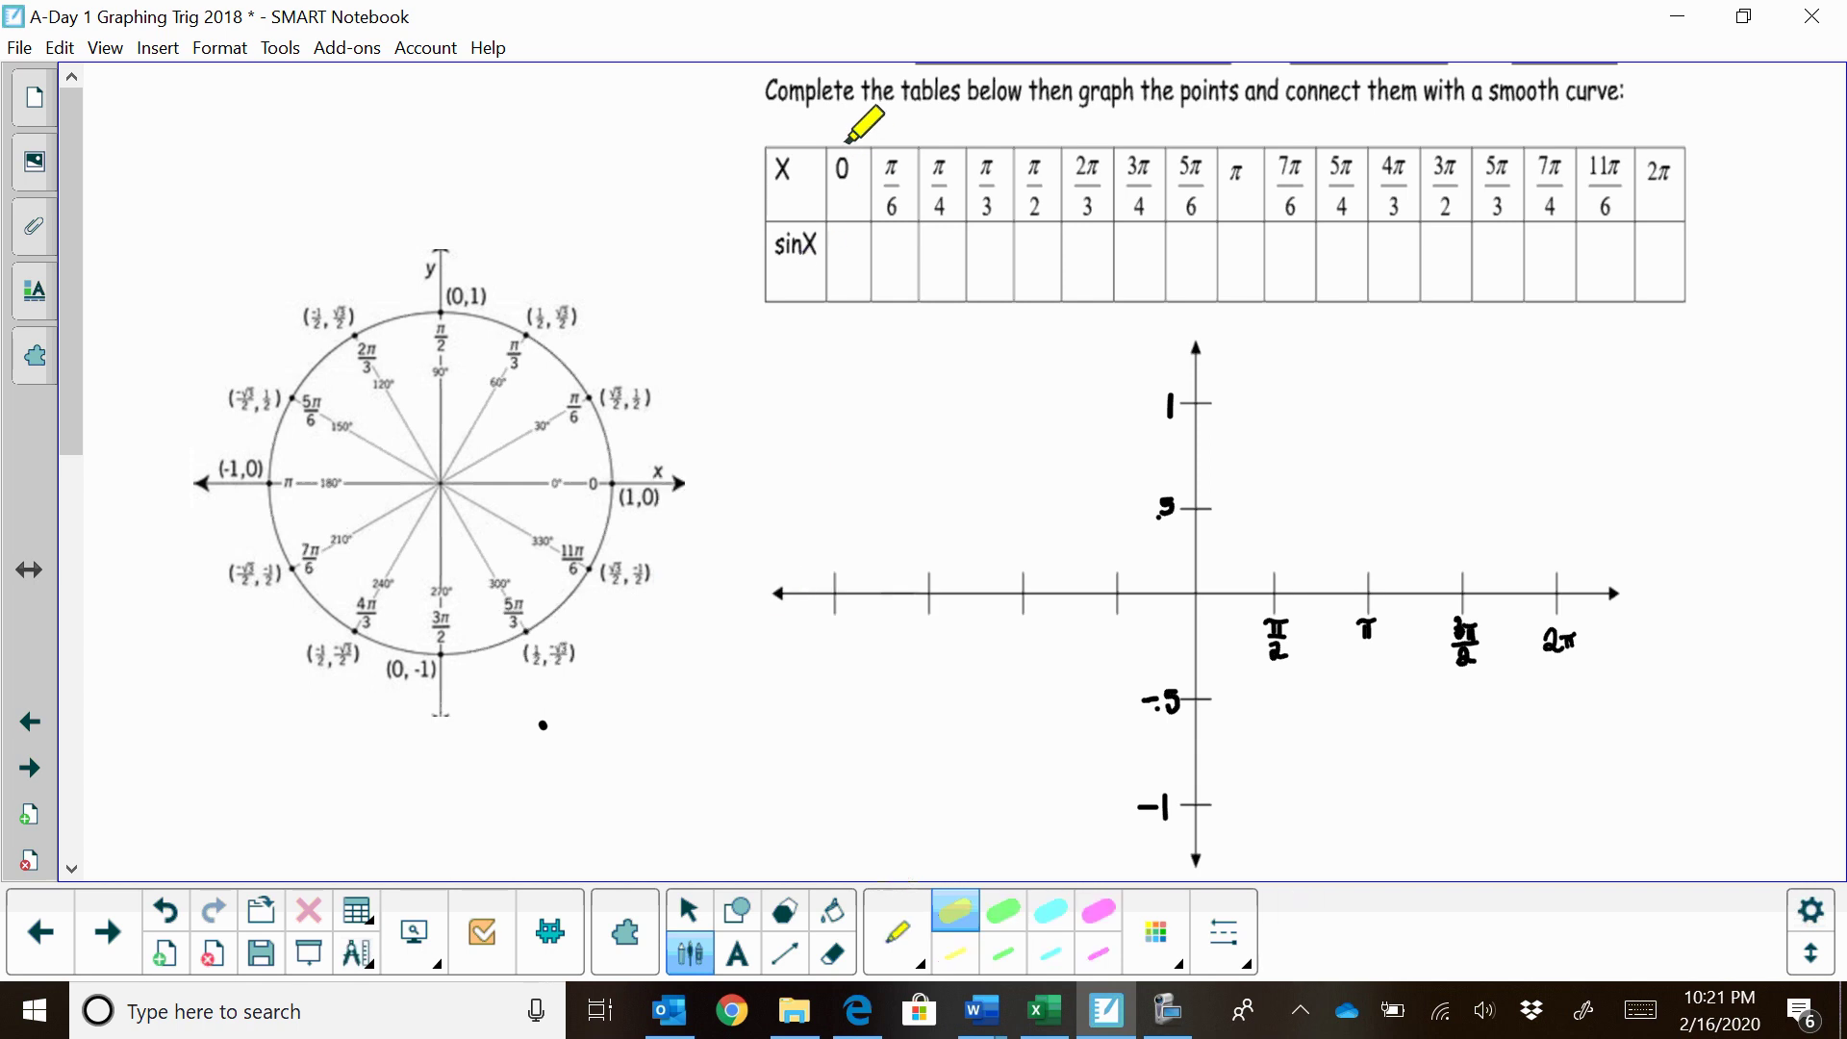
pyautogui.moveTo(847, 140); pyautogui.dragTo(850, 296)
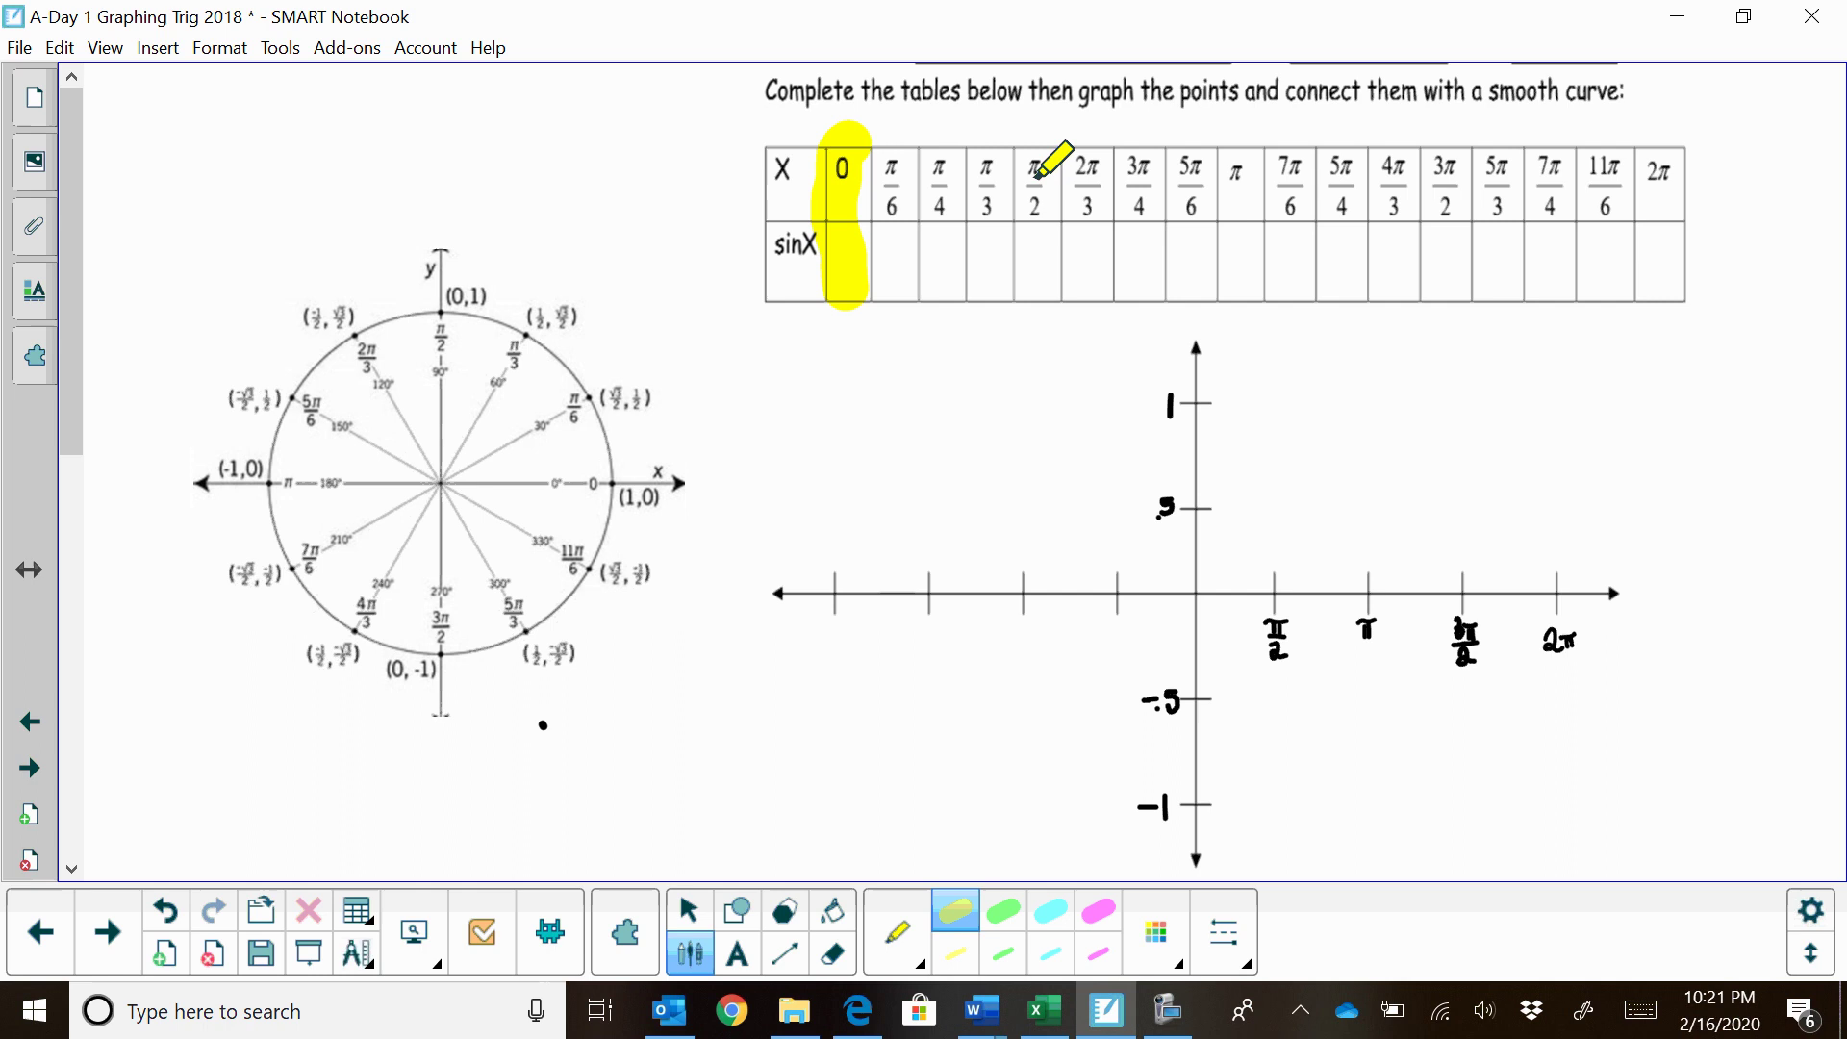
pyautogui.moveTo(1032, 142); pyautogui.dragTo(1035, 274)
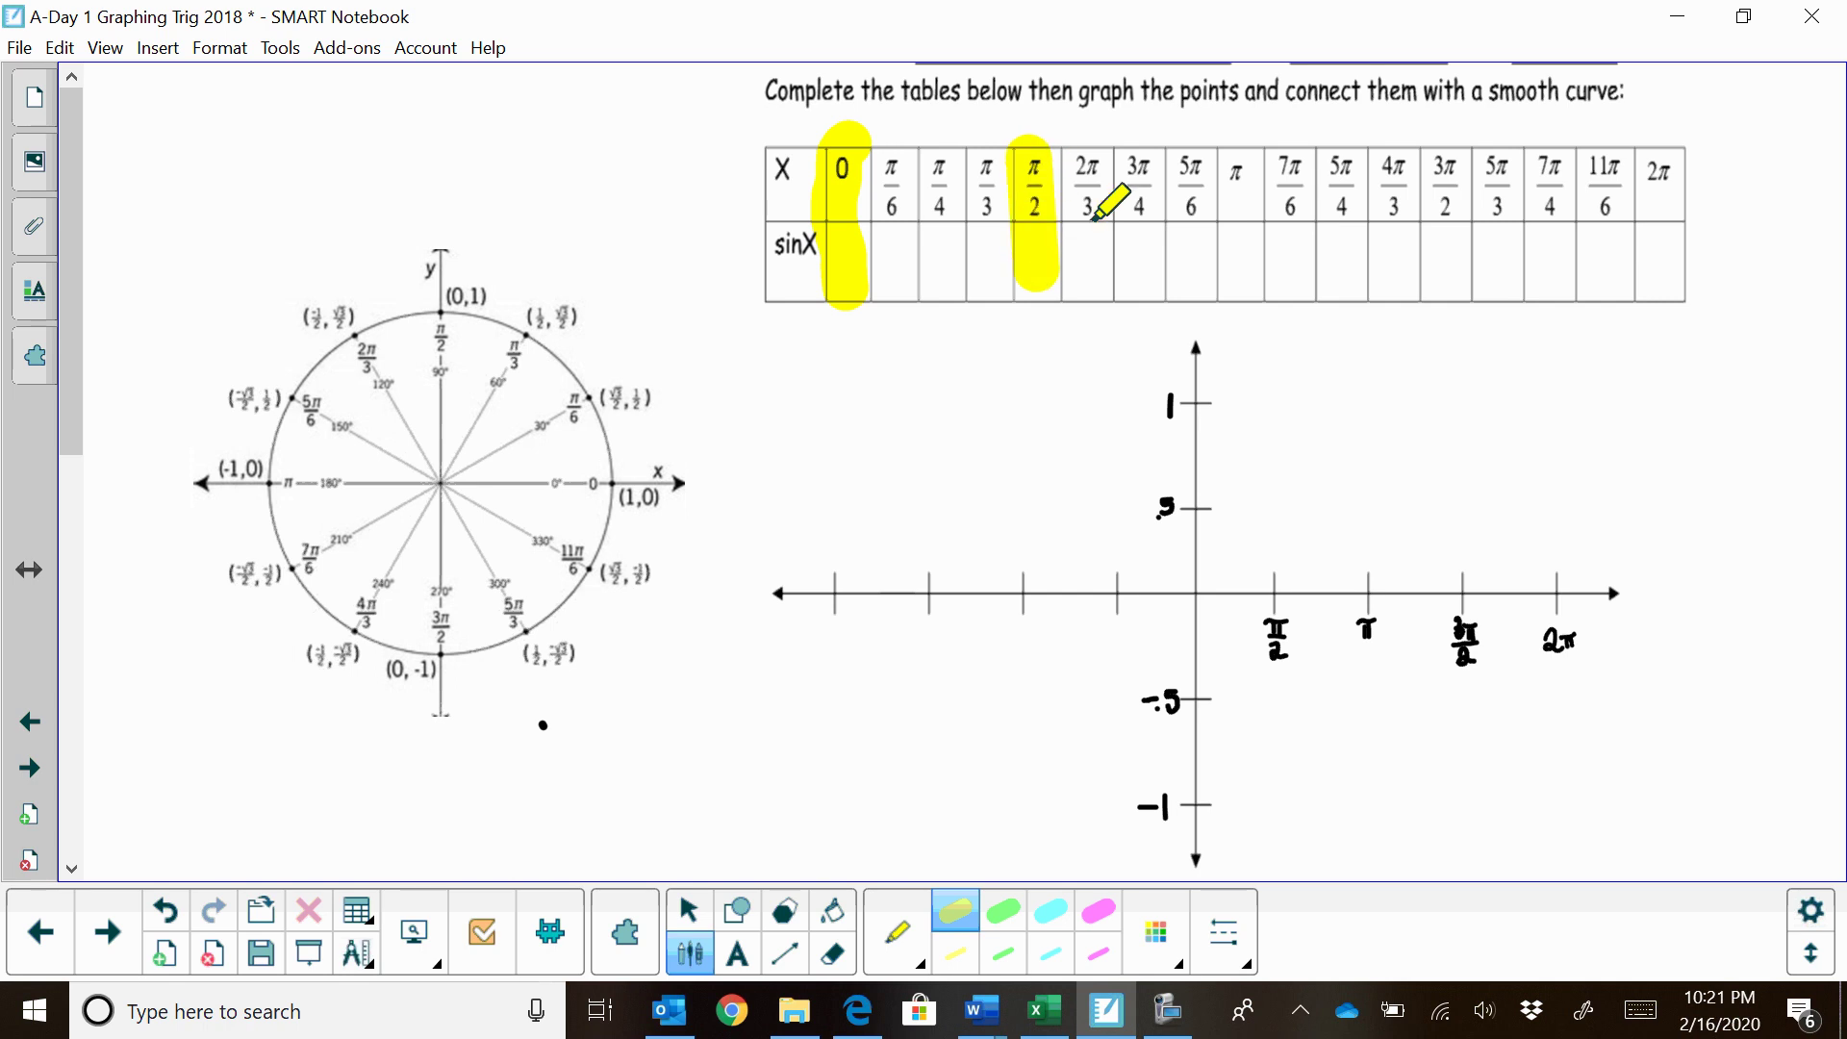
pyautogui.moveTo(1238, 143); pyautogui.dragTo(1255, 272)
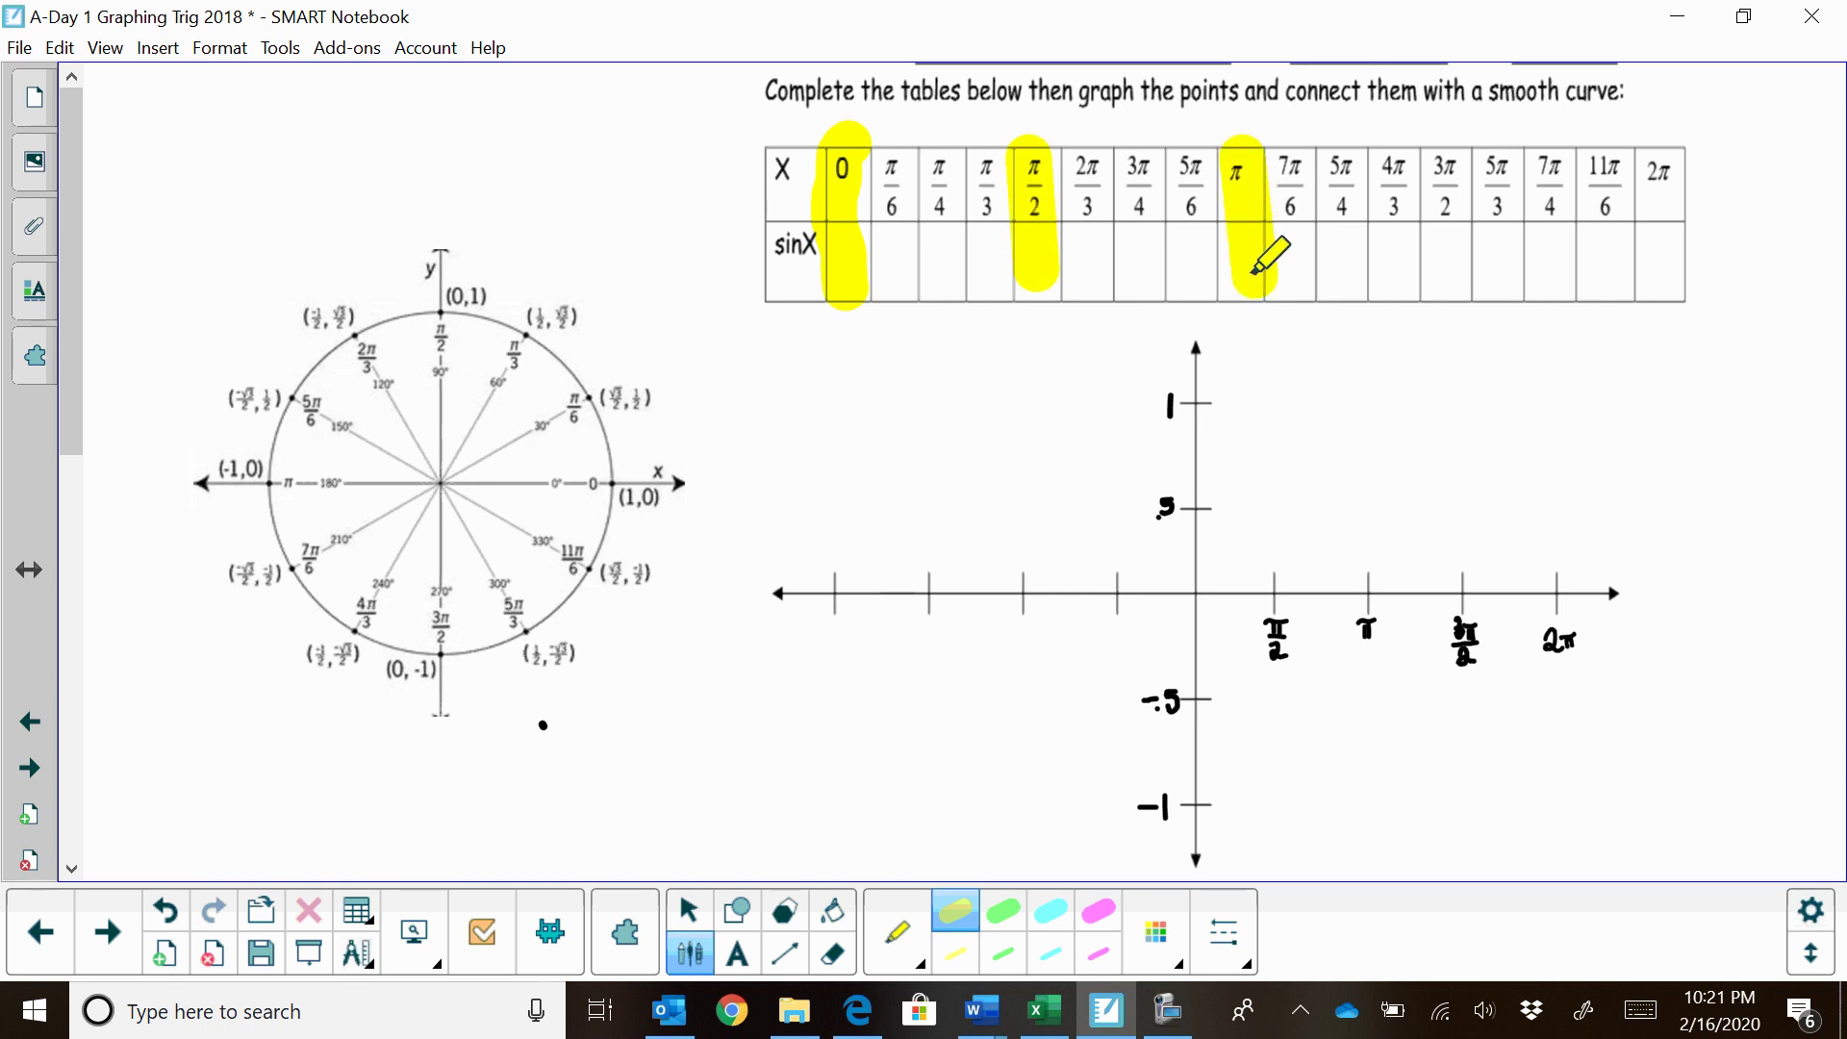
pyautogui.moveTo(1441, 162); pyautogui.dragTo(1448, 288)
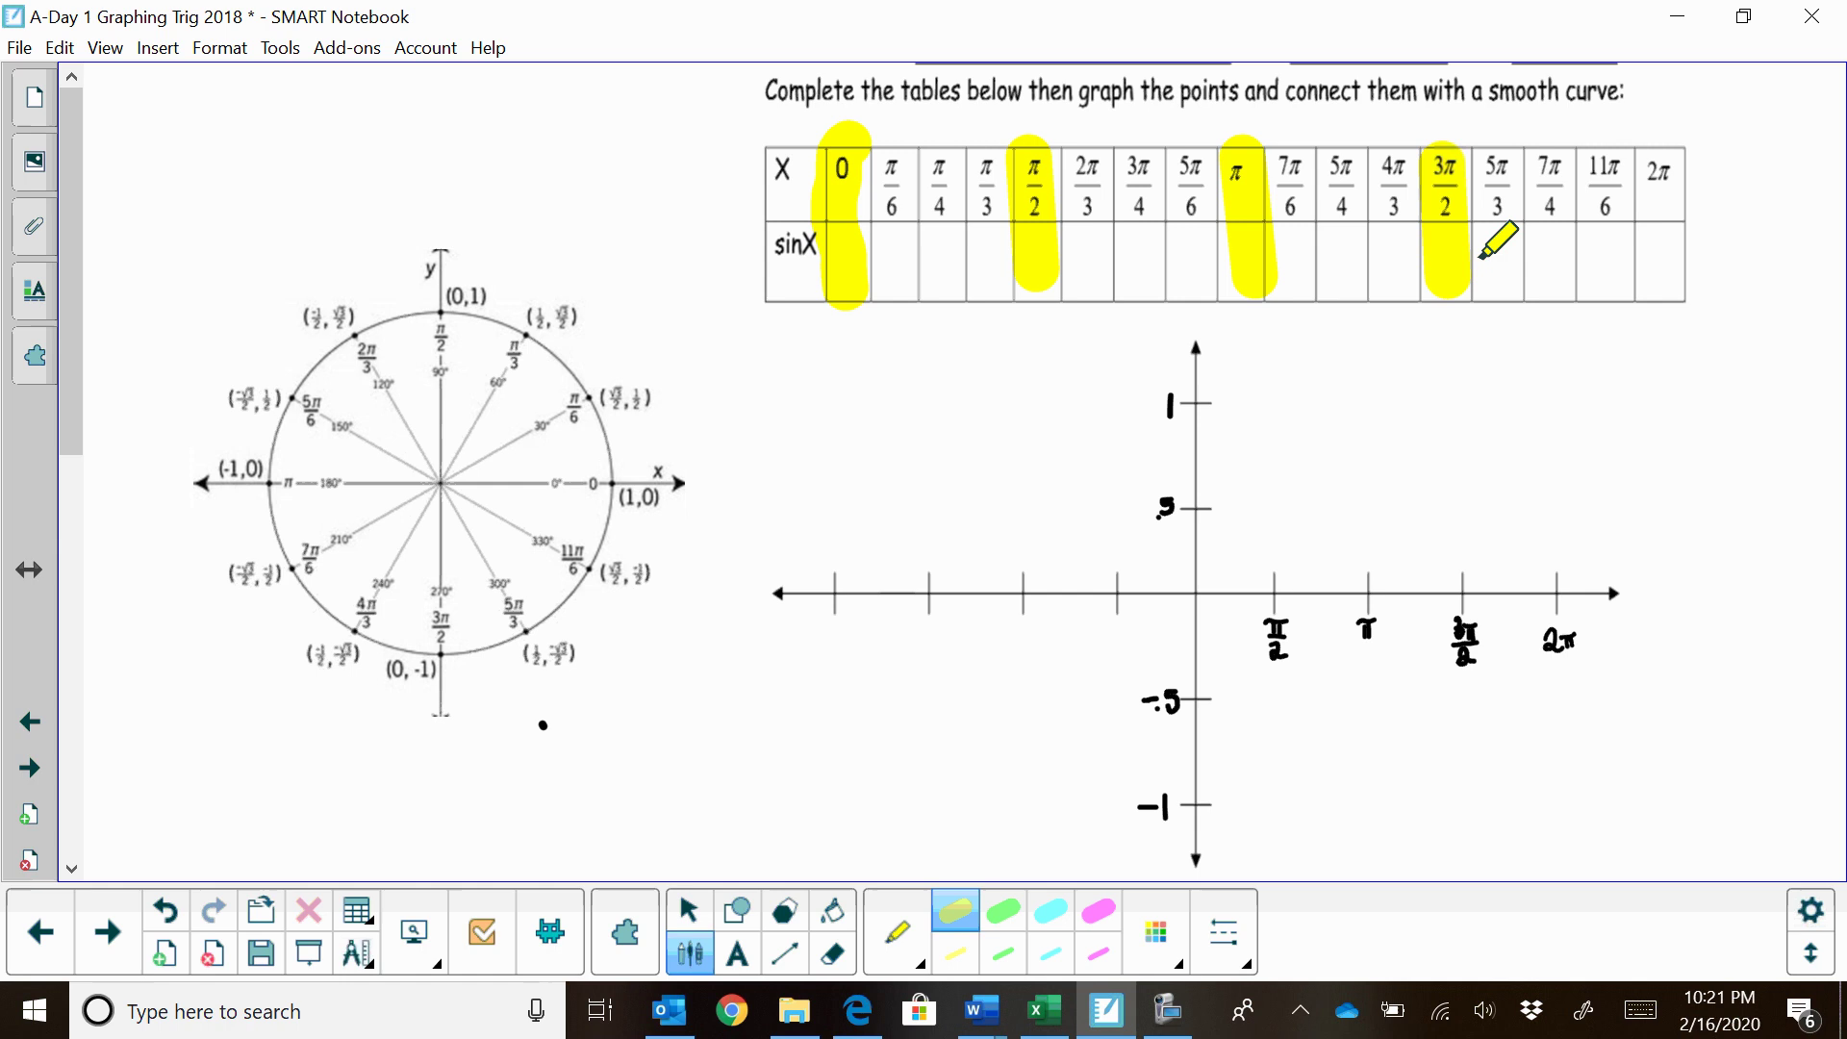
pyautogui.moveTo(1667, 151); pyautogui.dragTo(1672, 306)
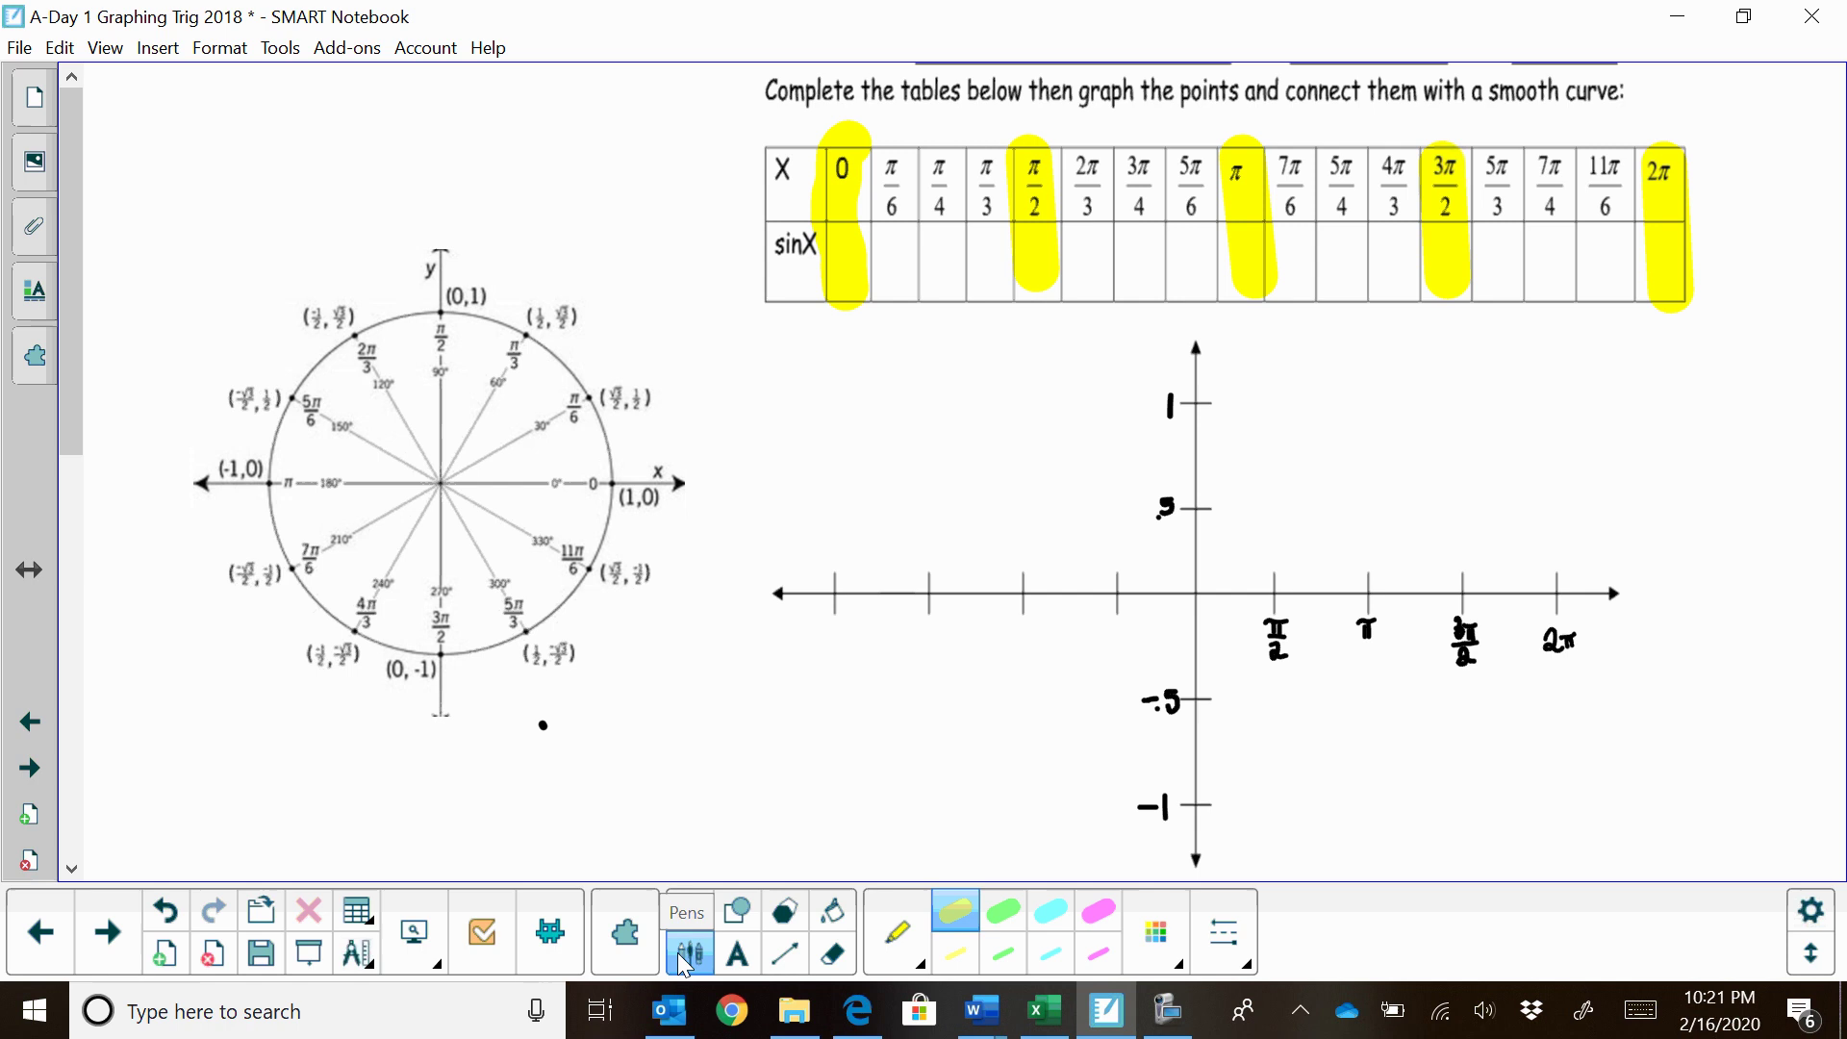
# Return to the ordinary pen and write sin 0 = 0 and sin π/2 = 1, marking (1,0) and (0,1) on the circle.
pyautogui.click(899, 946)
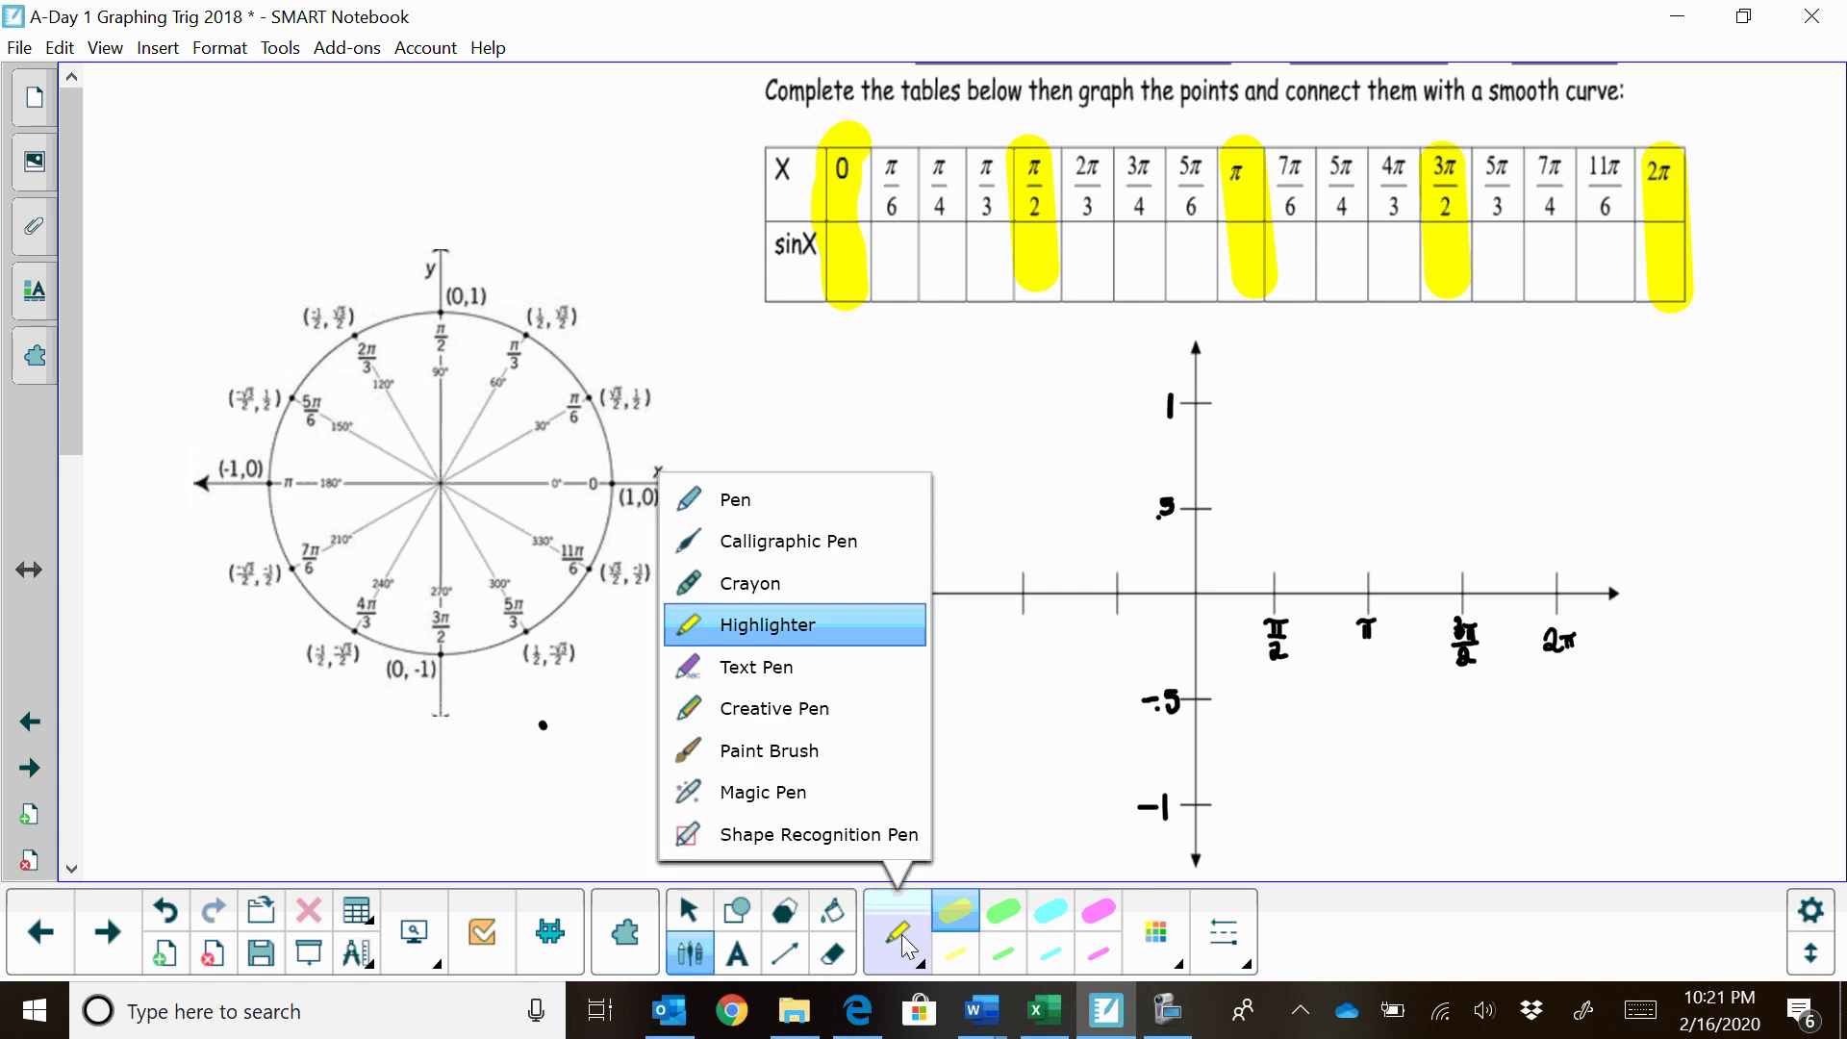
pyautogui.click(765, 502)
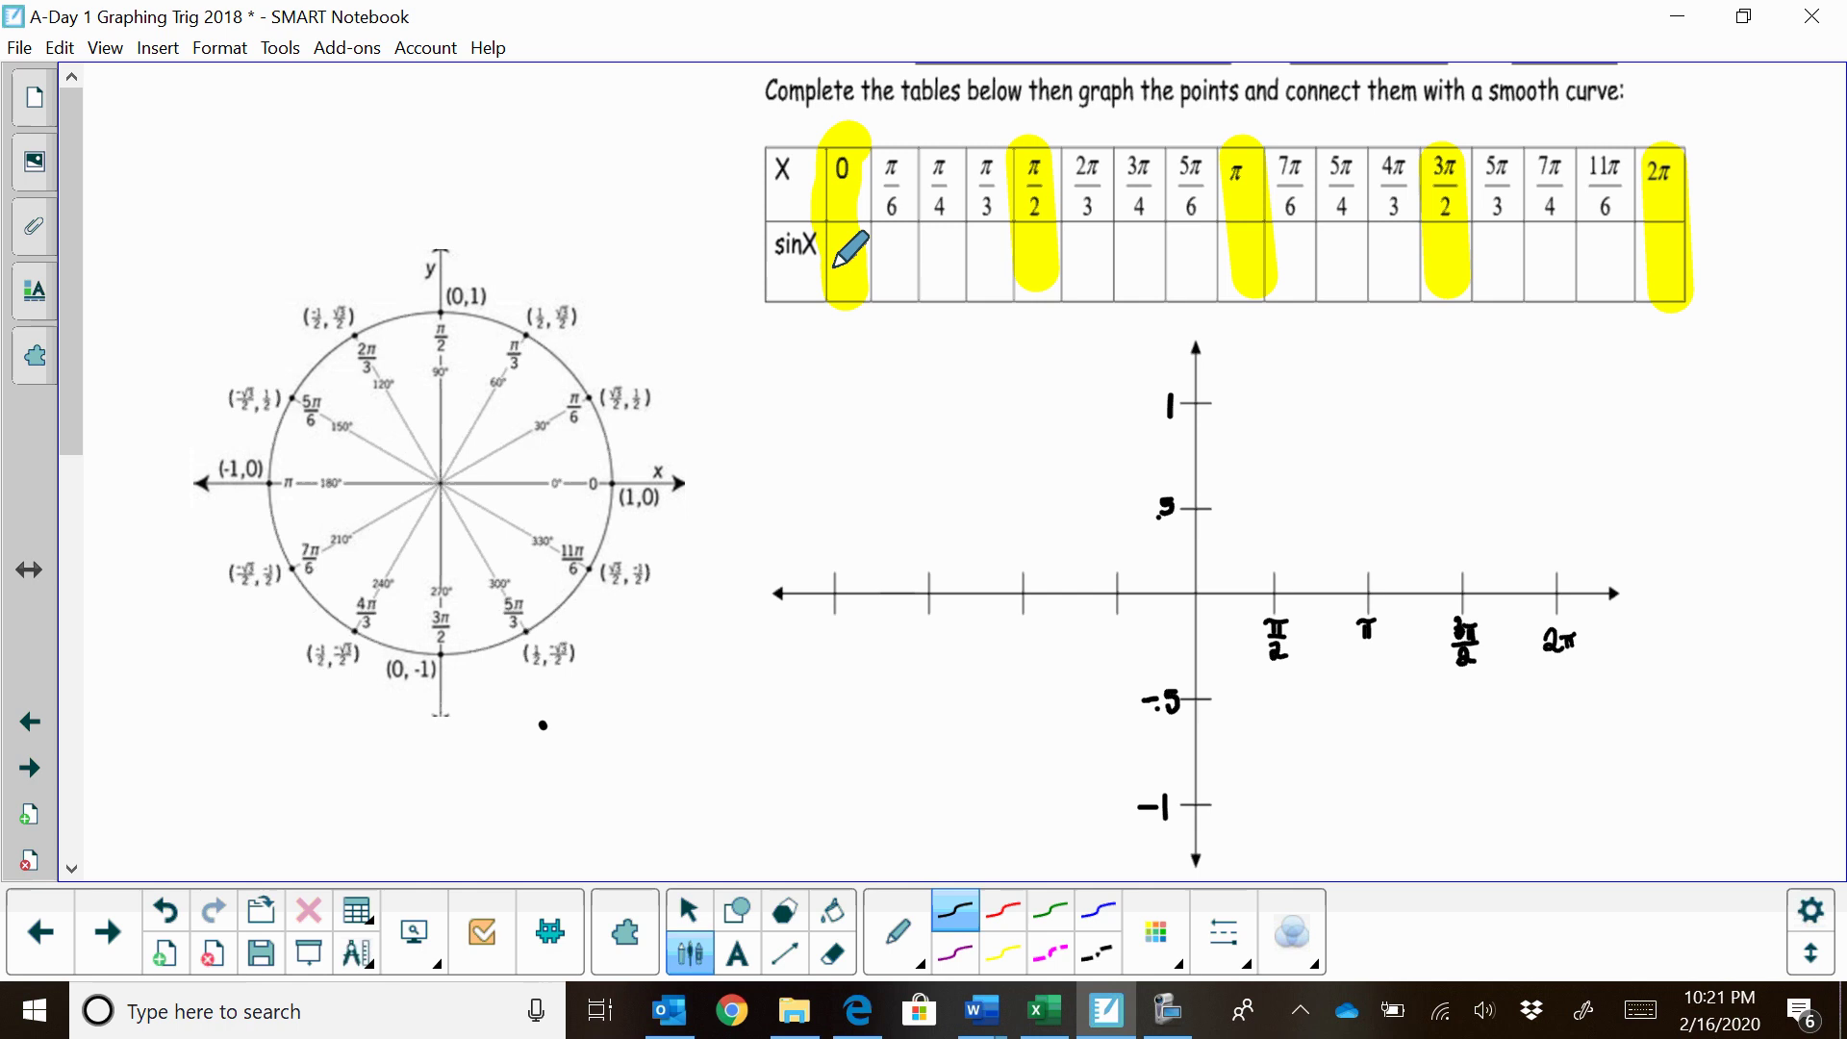
pyautogui.moveTo(753, 194); pyautogui.dragTo(855, 186)
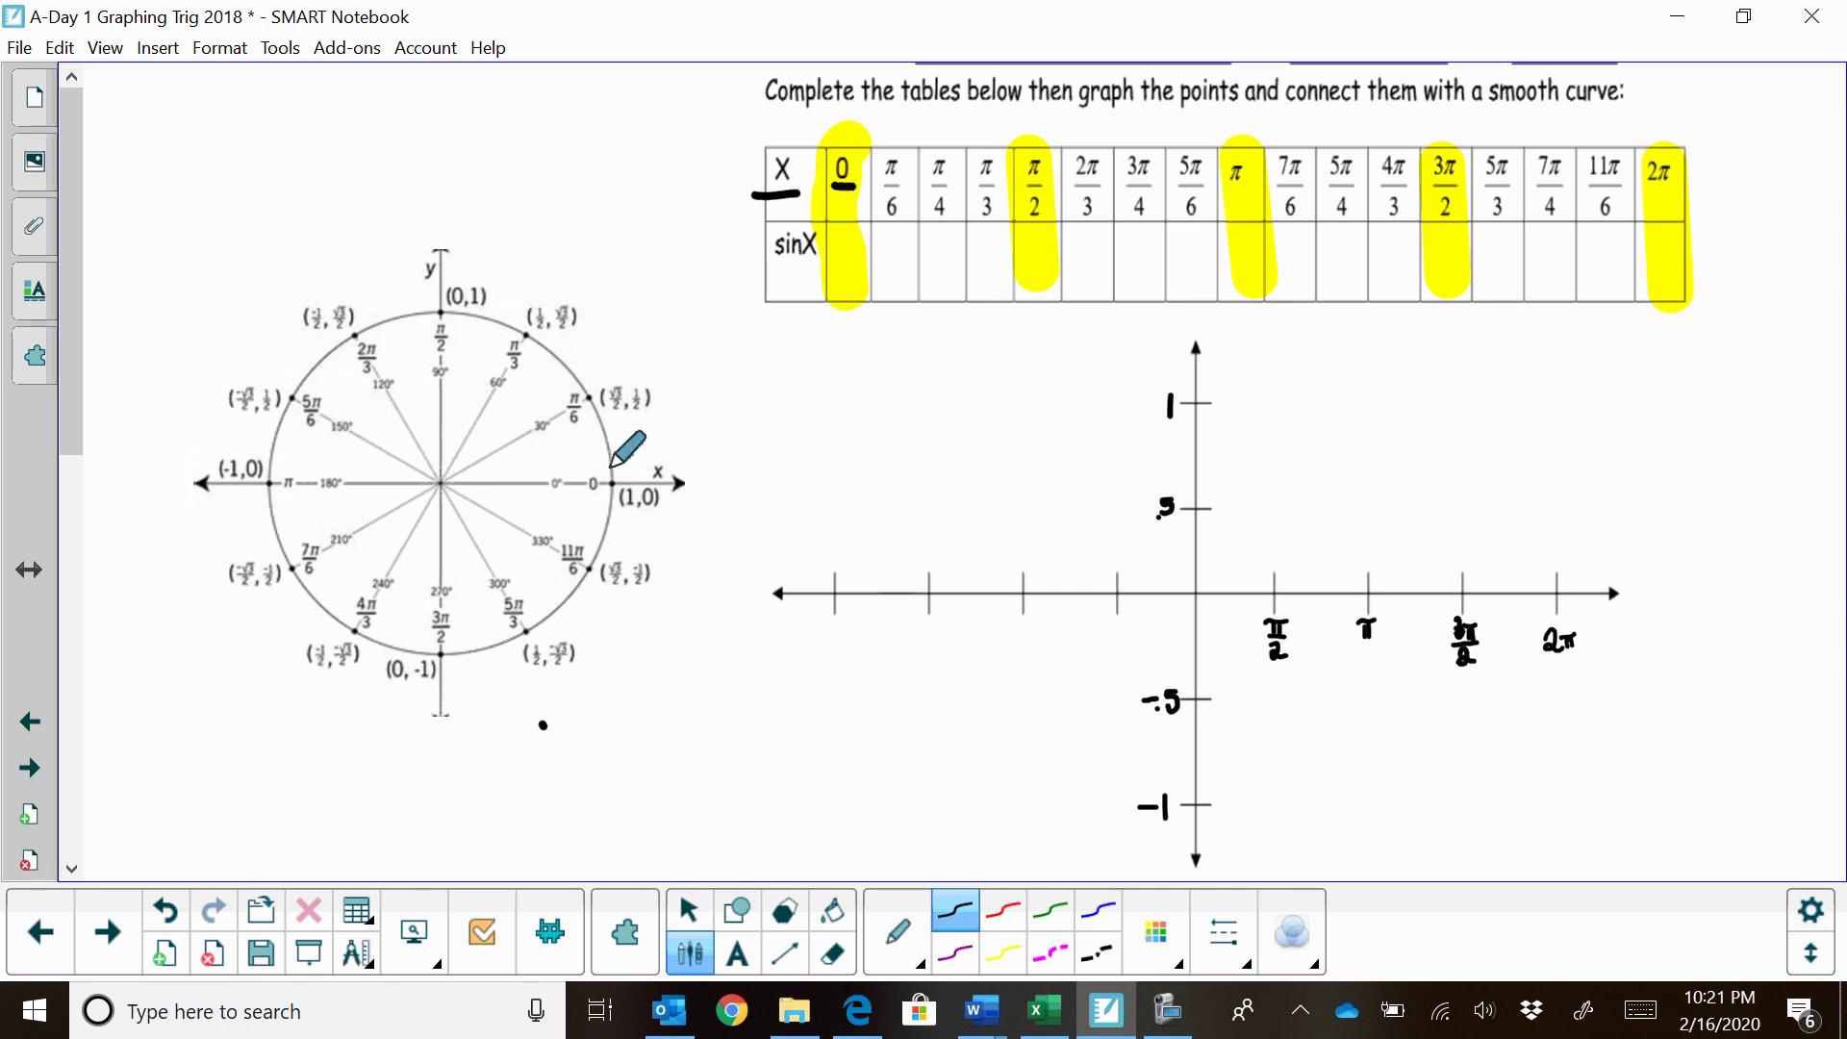
pyautogui.moveTo(794, 445)
pyautogui.mouseDown()
pyautogui.moveTo(684, 474)
pyautogui.moveTo(705, 484)
pyautogui.mouseUp()
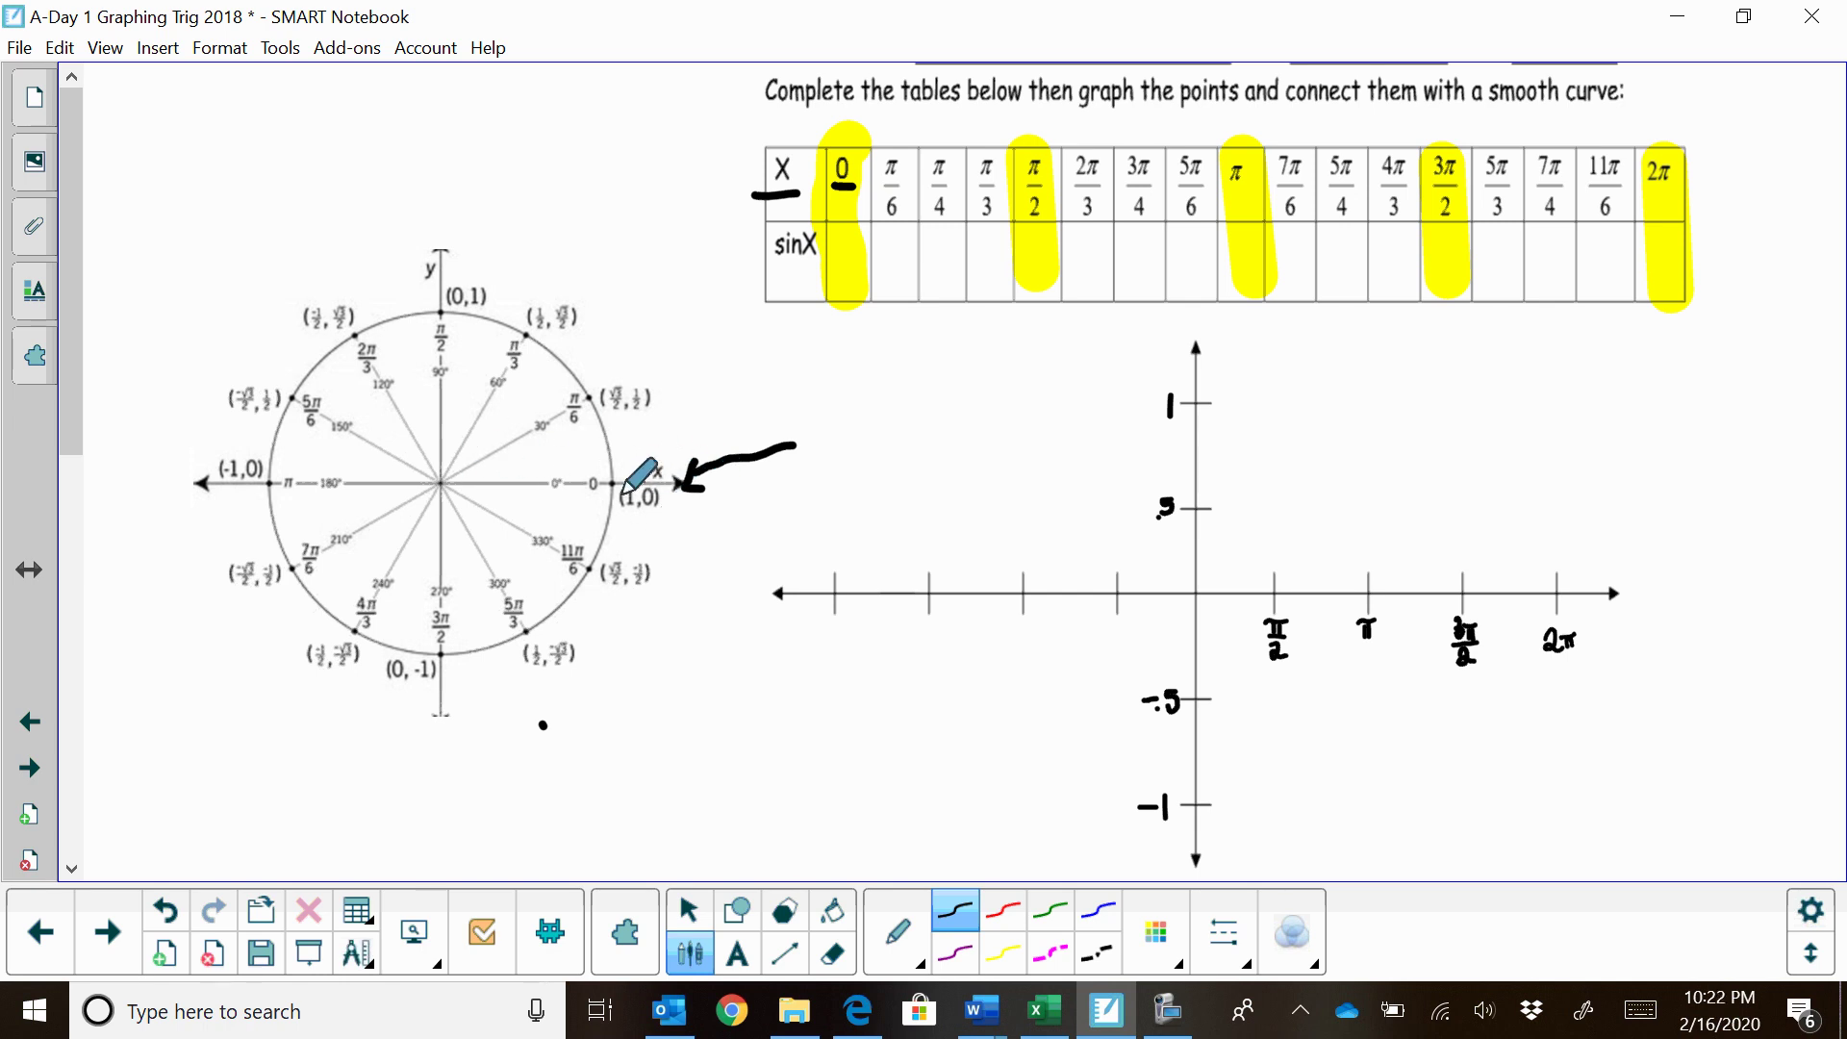
pyautogui.moveTo(849, 190)
pyautogui.mouseDown()
pyautogui.moveTo(850, 289)
pyautogui.moveTo(862, 252)
pyautogui.moveTo(846, 246)
pyautogui.mouseUp()
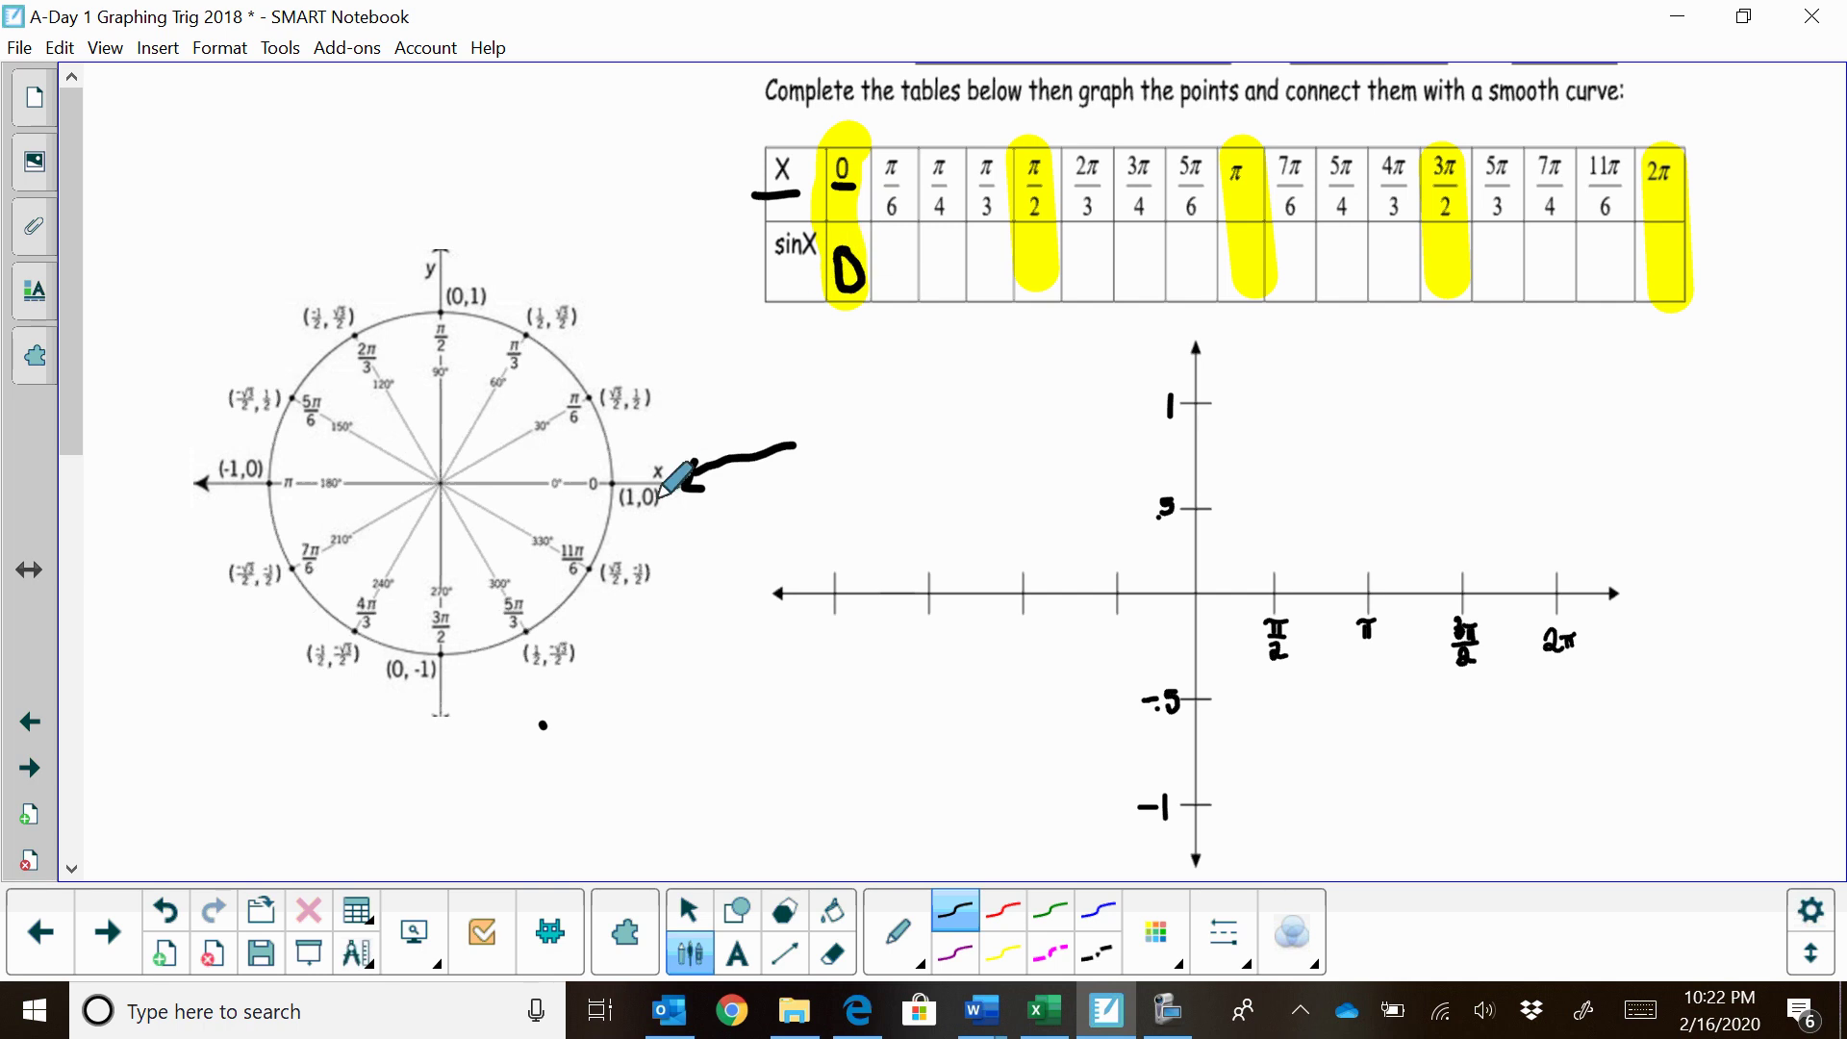
pyautogui.moveTo(634, 519); pyautogui.dragTo(648, 518)
pyautogui.moveTo(463, 176)
pyautogui.mouseDown()
pyautogui.moveTo(446, 252)
pyautogui.moveTo(434, 228)
pyautogui.moveTo(450, 258)
pyautogui.moveTo(481, 223)
pyautogui.mouseUp()
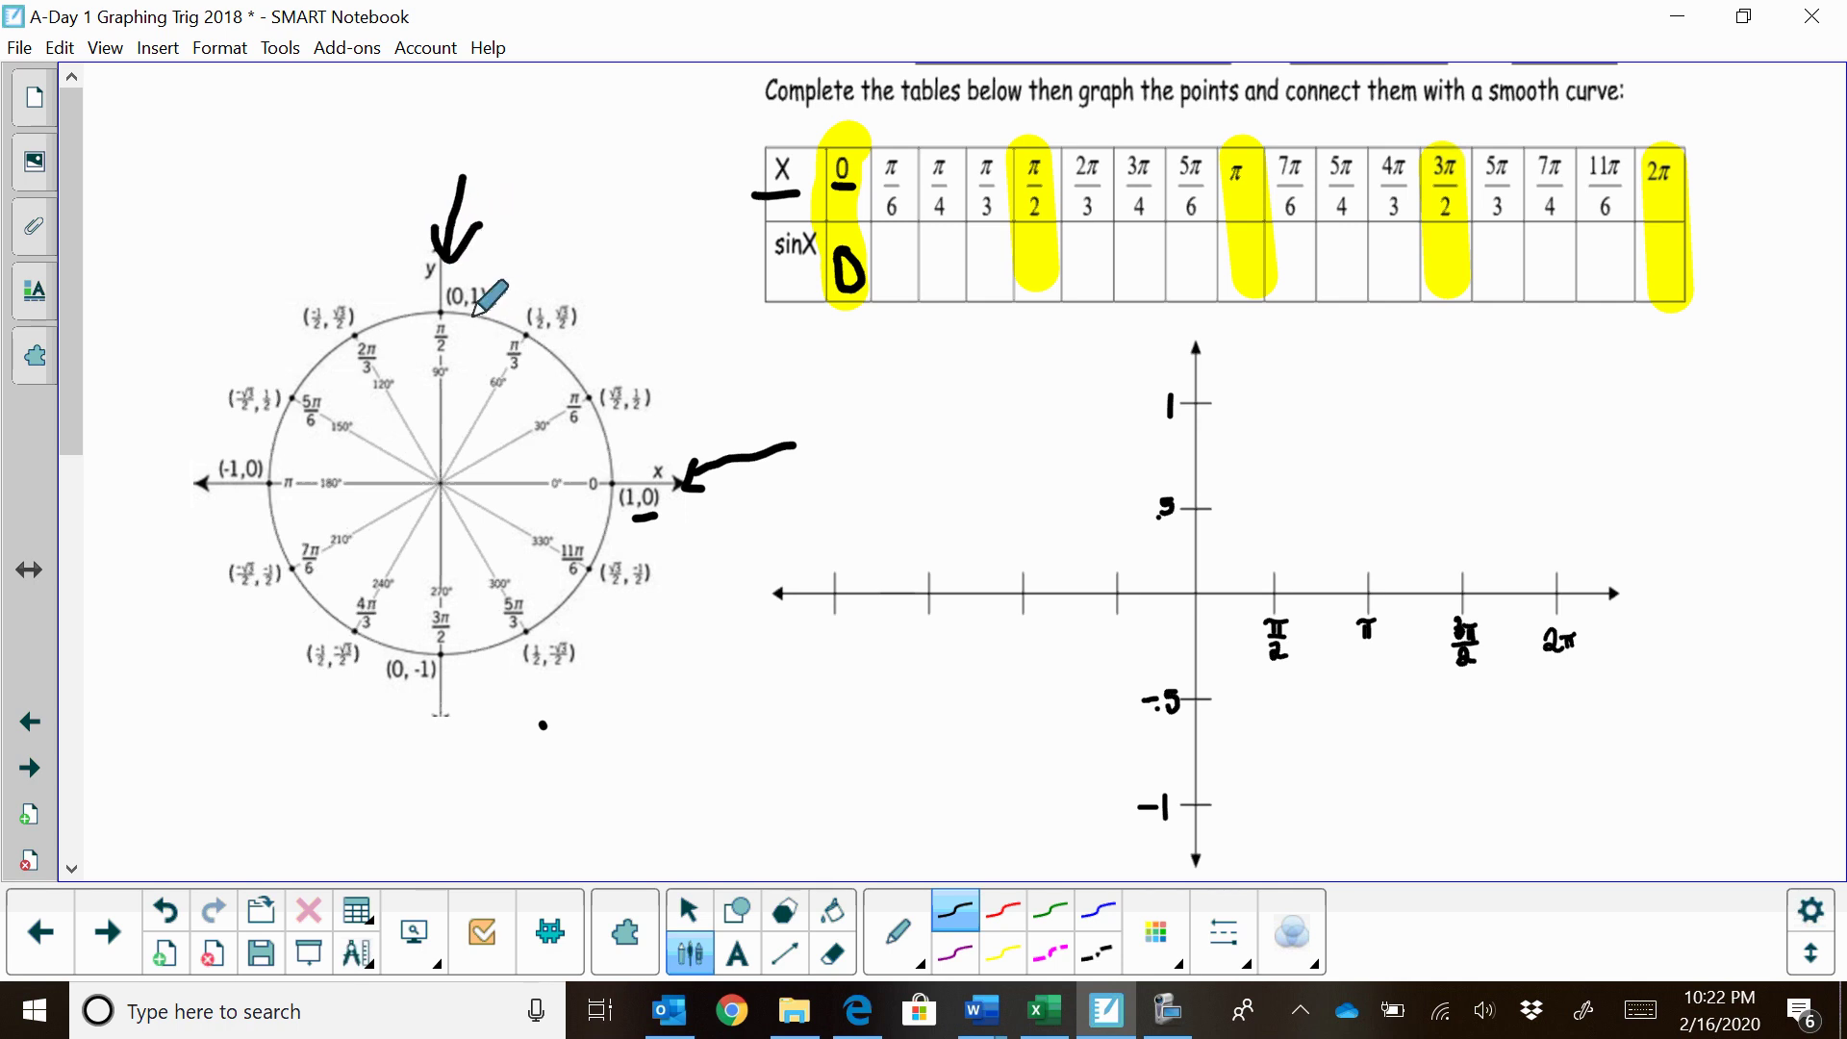
pyautogui.moveTo(468, 314); pyautogui.dragTo(476, 310)
pyautogui.moveTo(1029, 233); pyautogui.dragTo(1036, 285)
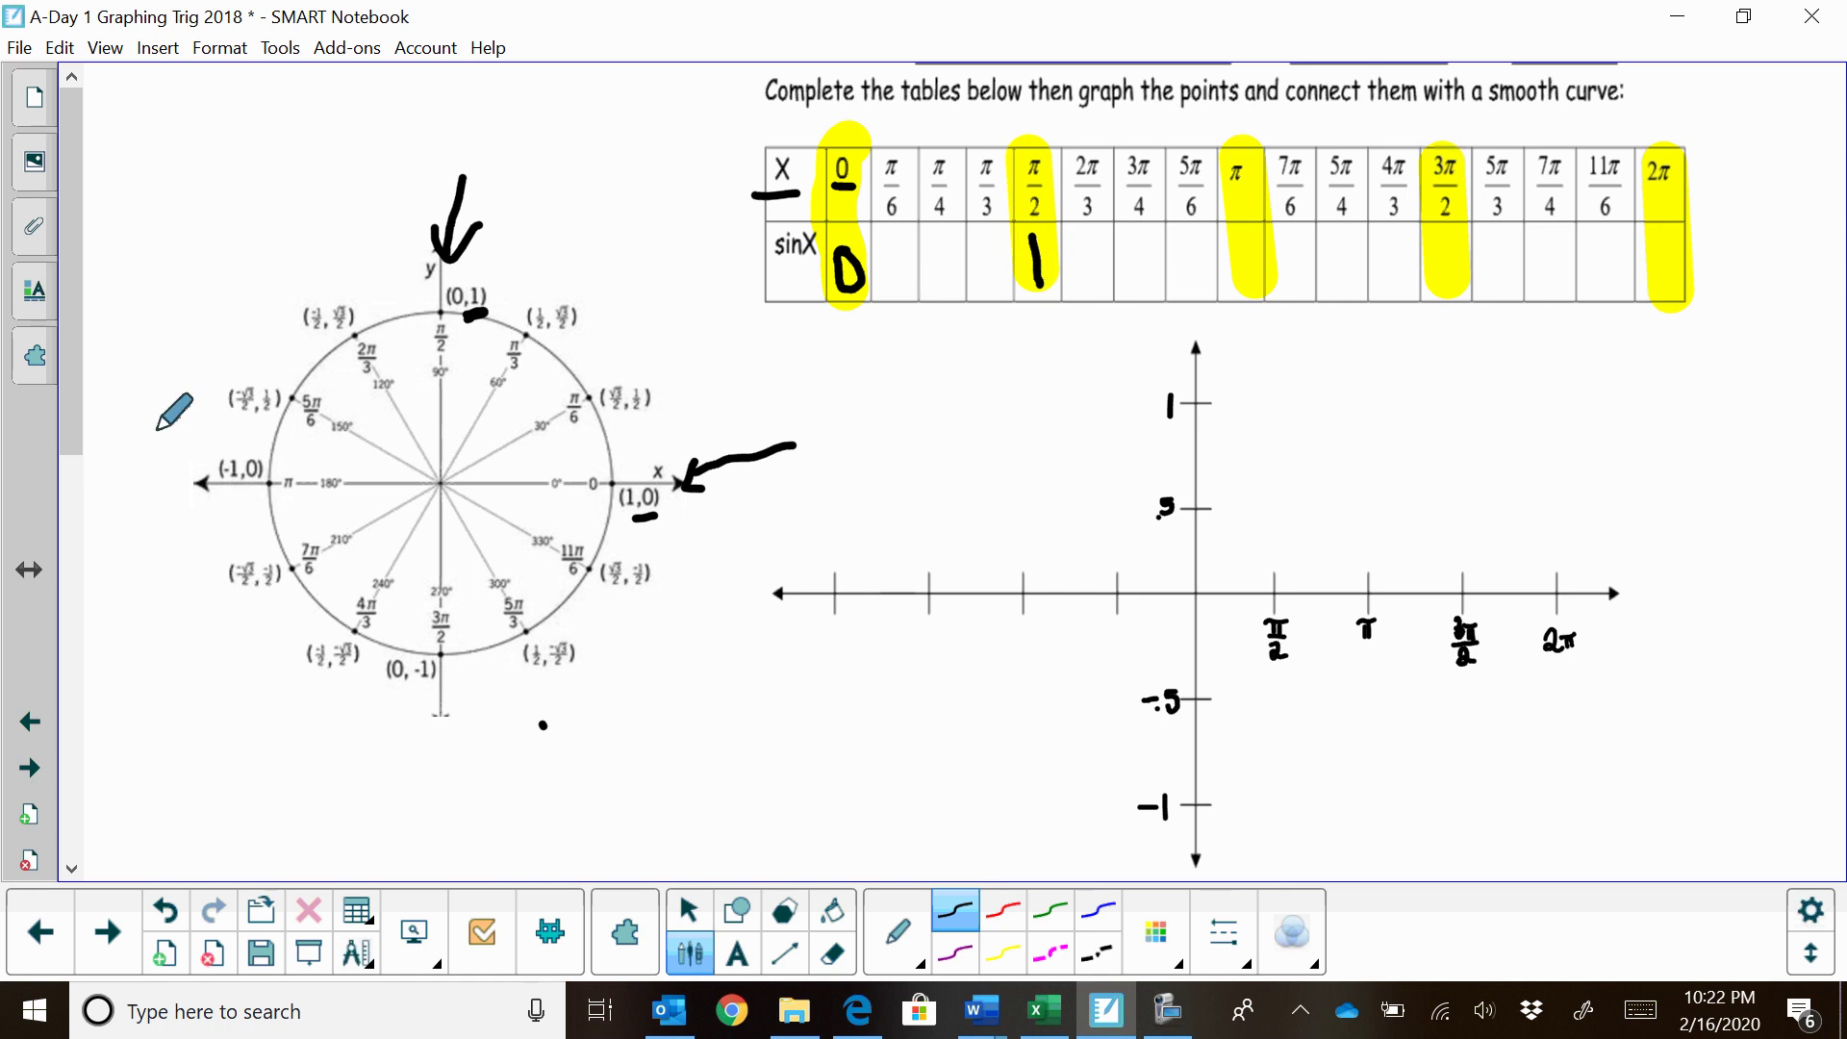
# Write 0, −1, 0 for π, 3π/2 and 2π, marking (−1,0) and (0,−1) on the circle.
pyautogui.moveTo(142, 413)
pyautogui.mouseDown()
pyautogui.moveTo(212, 450)
pyautogui.moveTo(220, 470)
pyautogui.moveTo(194, 480)
pyautogui.moveTo(310, 495)
pyautogui.moveTo(258, 486)
pyautogui.mouseUp()
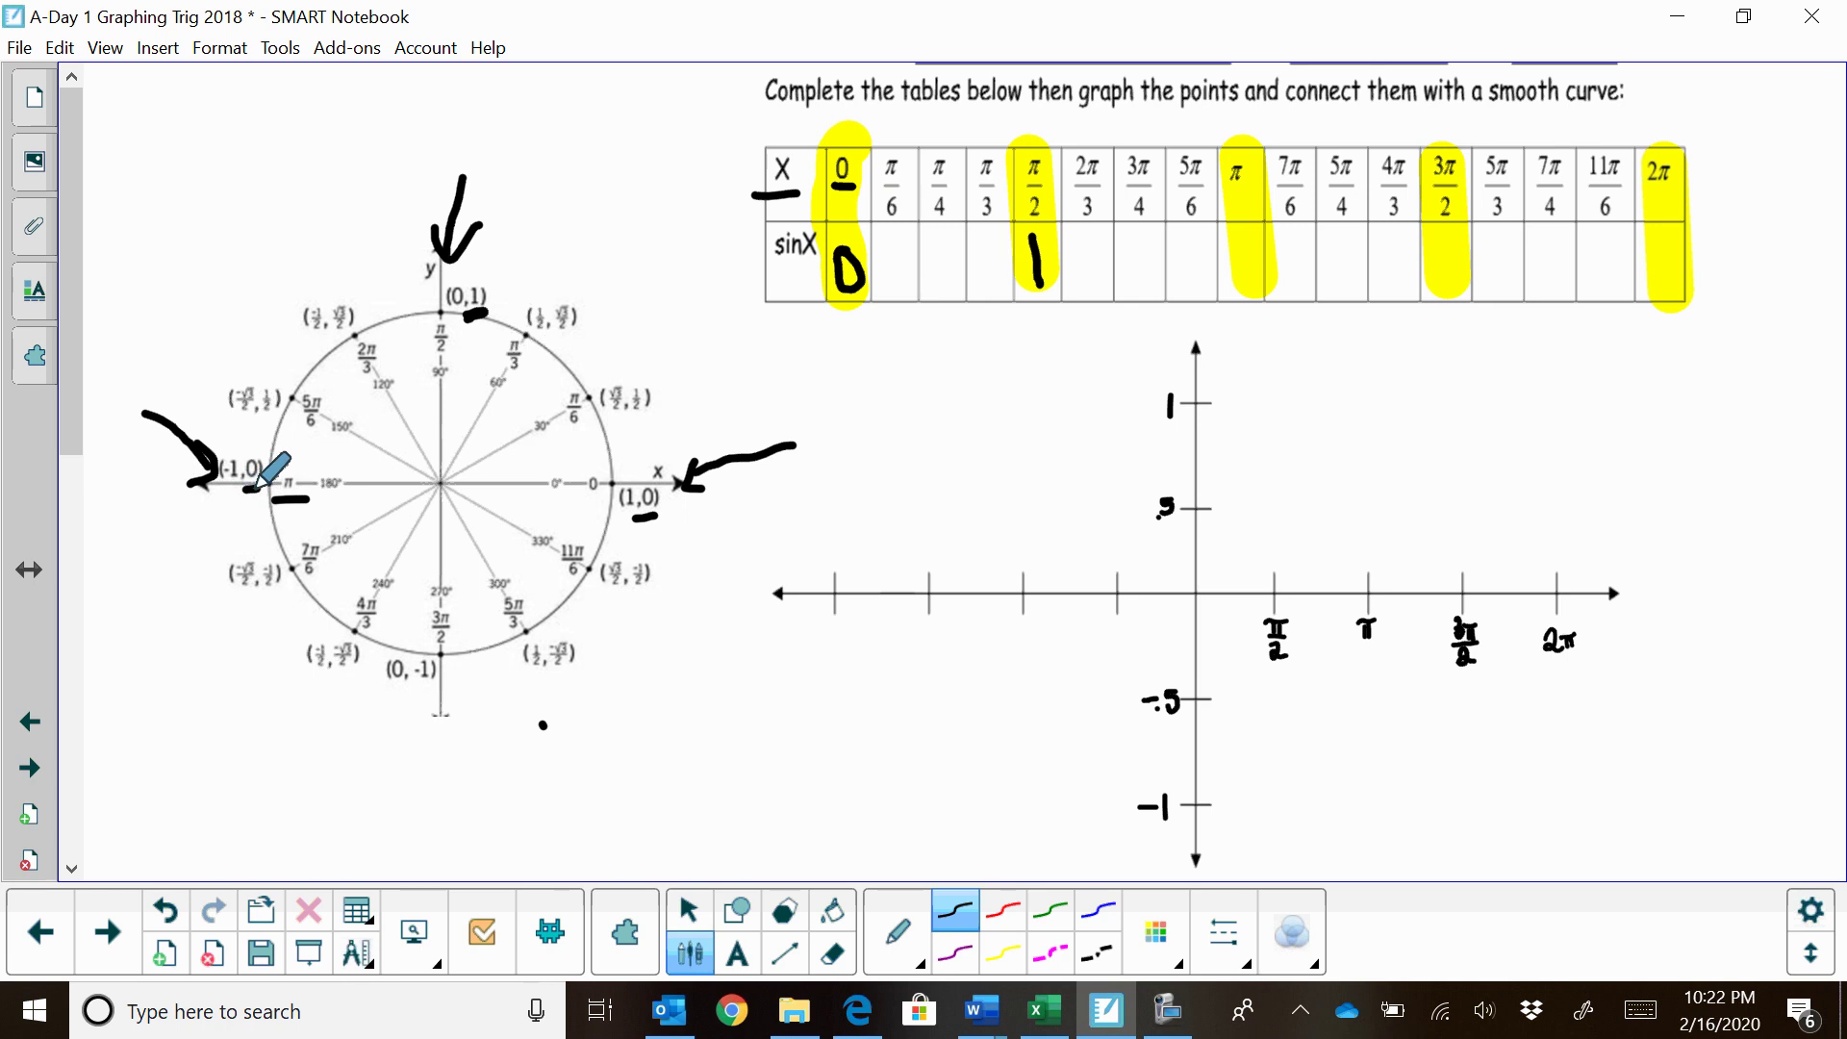
pyautogui.moveTo(1241, 235)
pyautogui.mouseDown()
pyautogui.moveTo(1255, 273)
pyautogui.moveTo(1244, 233)
pyautogui.mouseUp()
pyautogui.moveTo(352, 784)
pyautogui.mouseDown()
pyautogui.moveTo(410, 716)
pyautogui.moveTo(388, 708)
pyautogui.moveTo(419, 707)
pyautogui.moveTo(415, 745)
pyautogui.mouseUp()
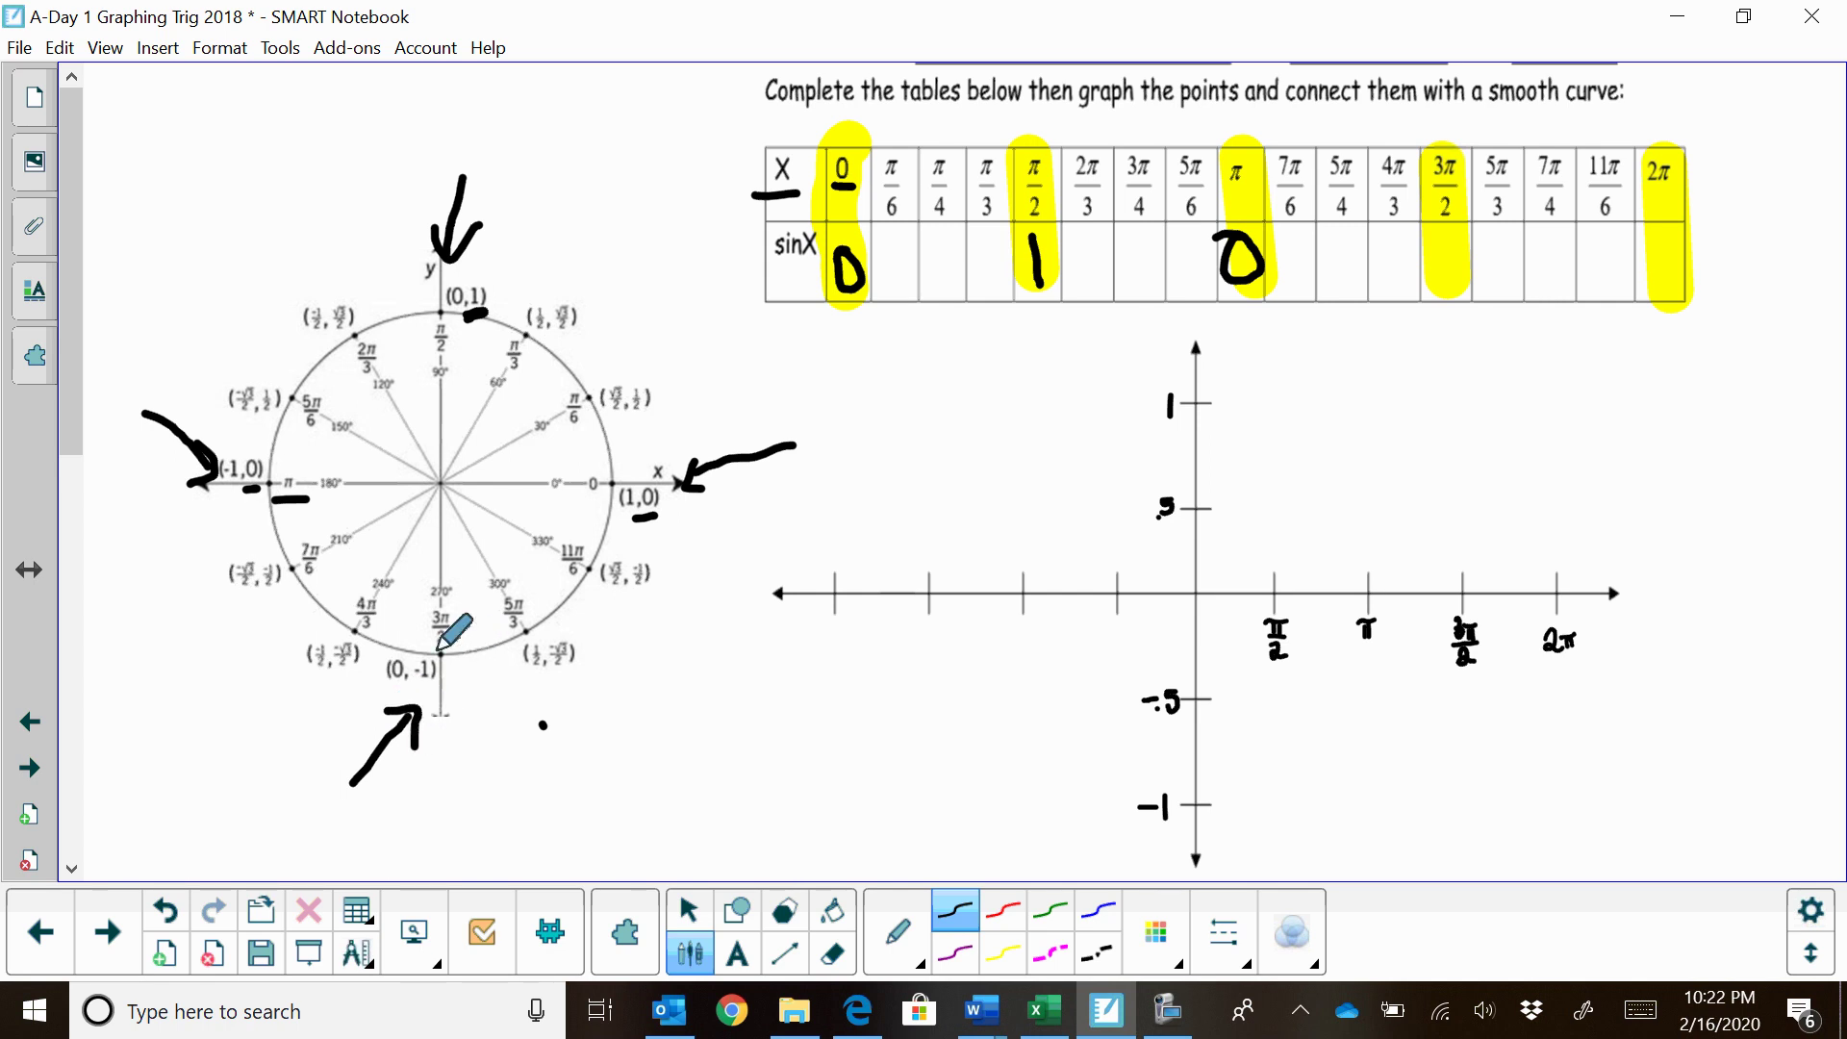
pyautogui.moveTo(425, 651); pyautogui.dragTo(468, 650)
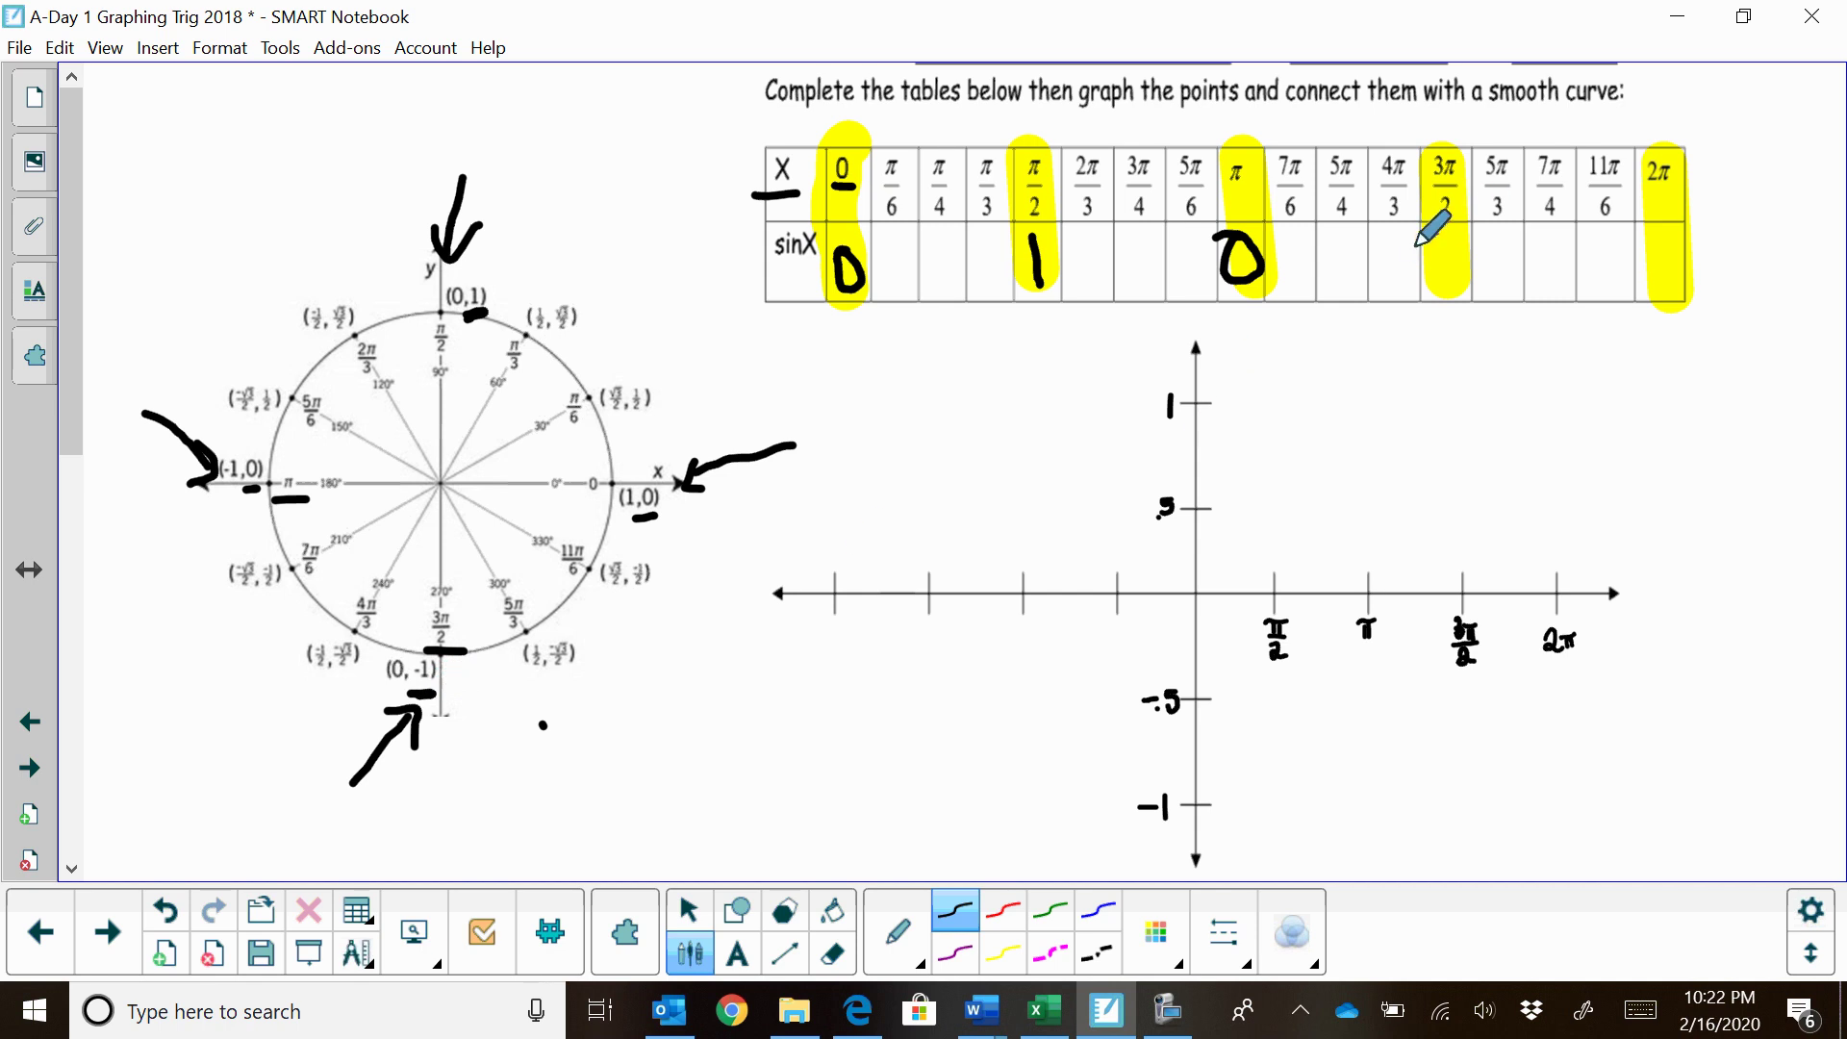
pyautogui.moveTo(1412, 246)
pyautogui.mouseDown()
pyautogui.moveTo(1440, 246)
pyautogui.moveTo(1459, 279)
pyautogui.mouseUp()
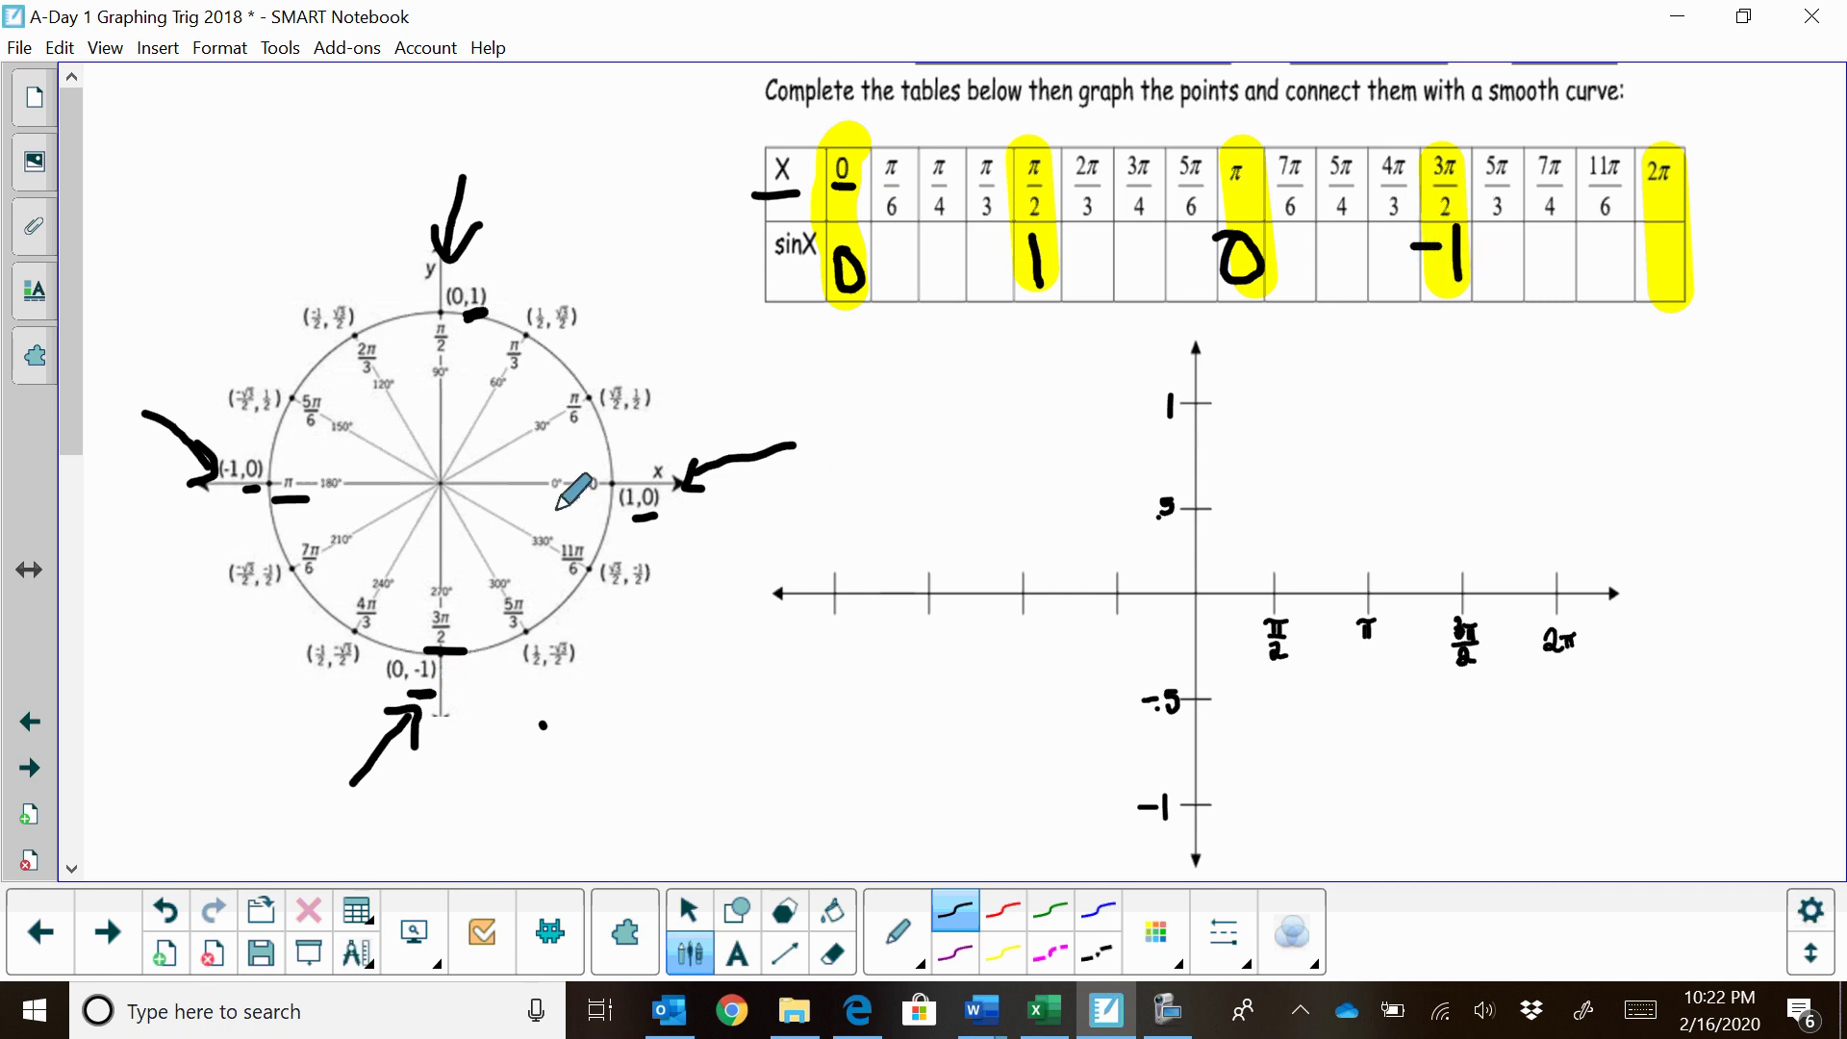
pyautogui.moveTo(680, 532)
pyautogui.mouseDown()
pyautogui.moveTo(694, 574)
pyautogui.moveTo(728, 526)
pyautogui.mouseUp()
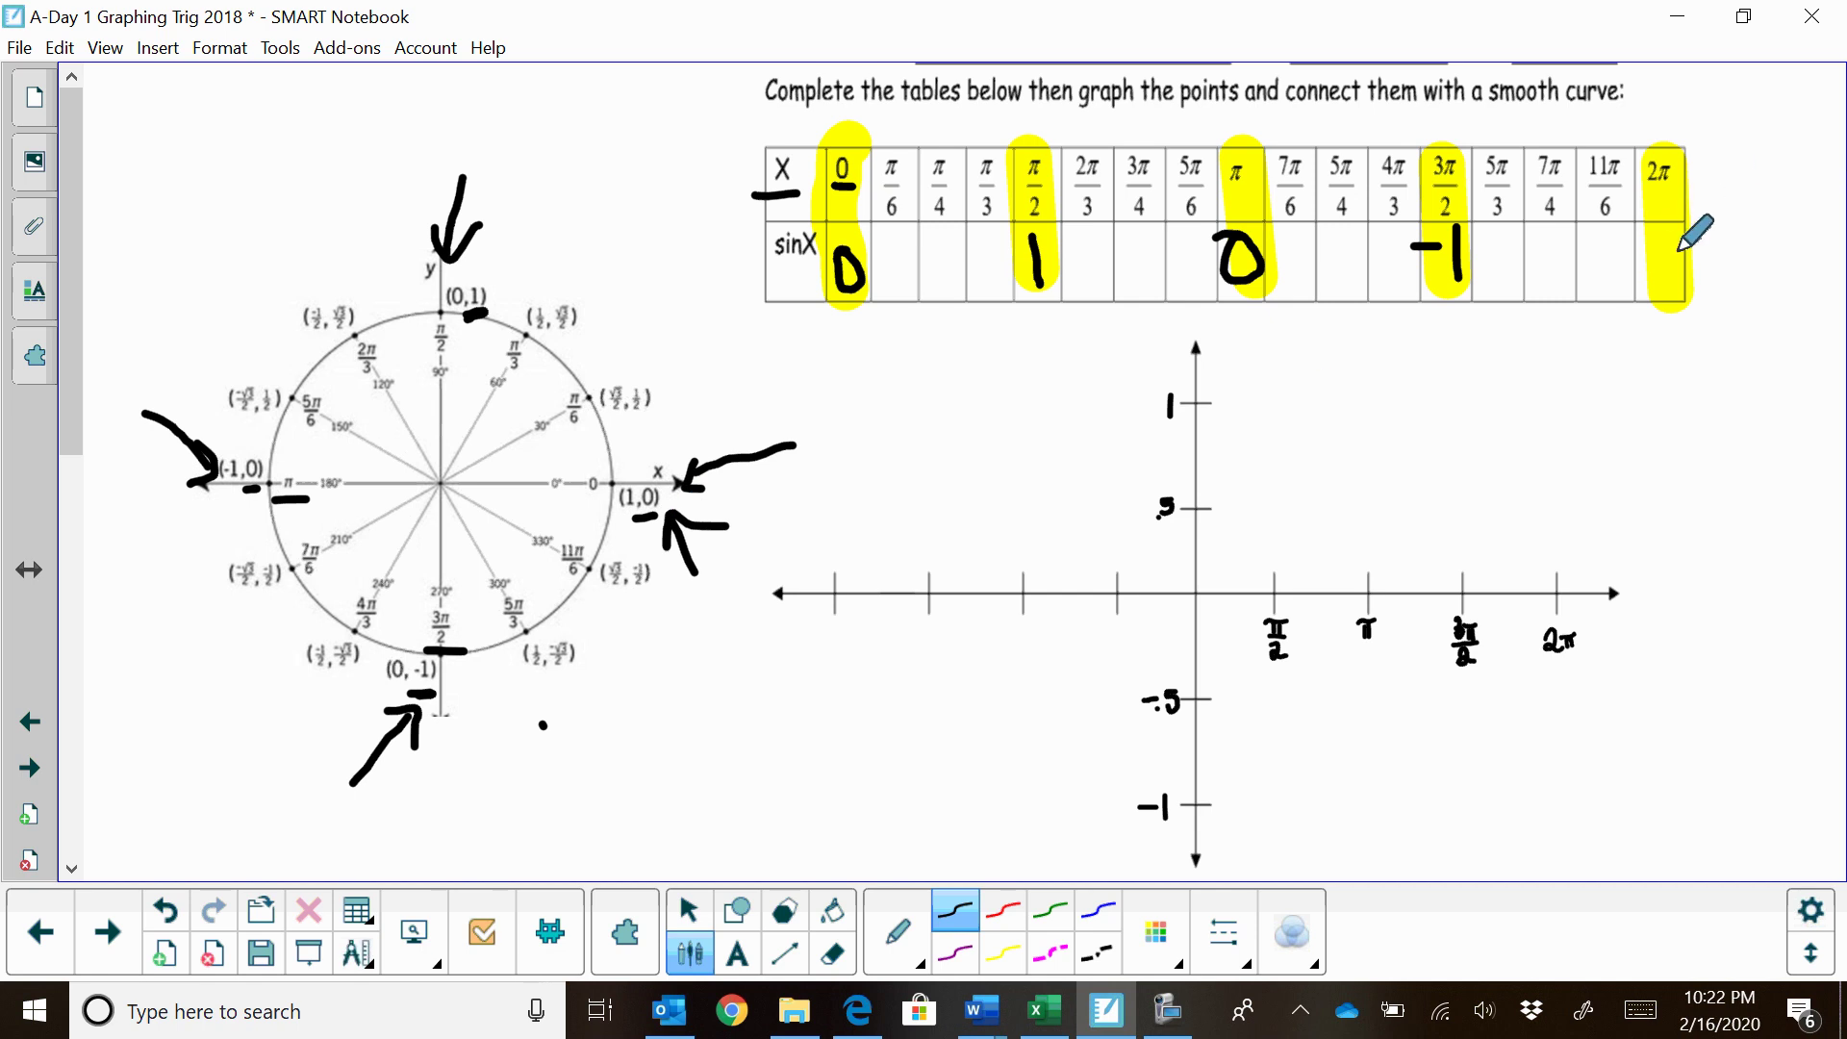
pyautogui.moveTo(1668, 244)
pyautogui.mouseDown()
pyautogui.moveTo(1654, 284)
pyautogui.moveTo(1667, 246)
pyautogui.mouseUp()
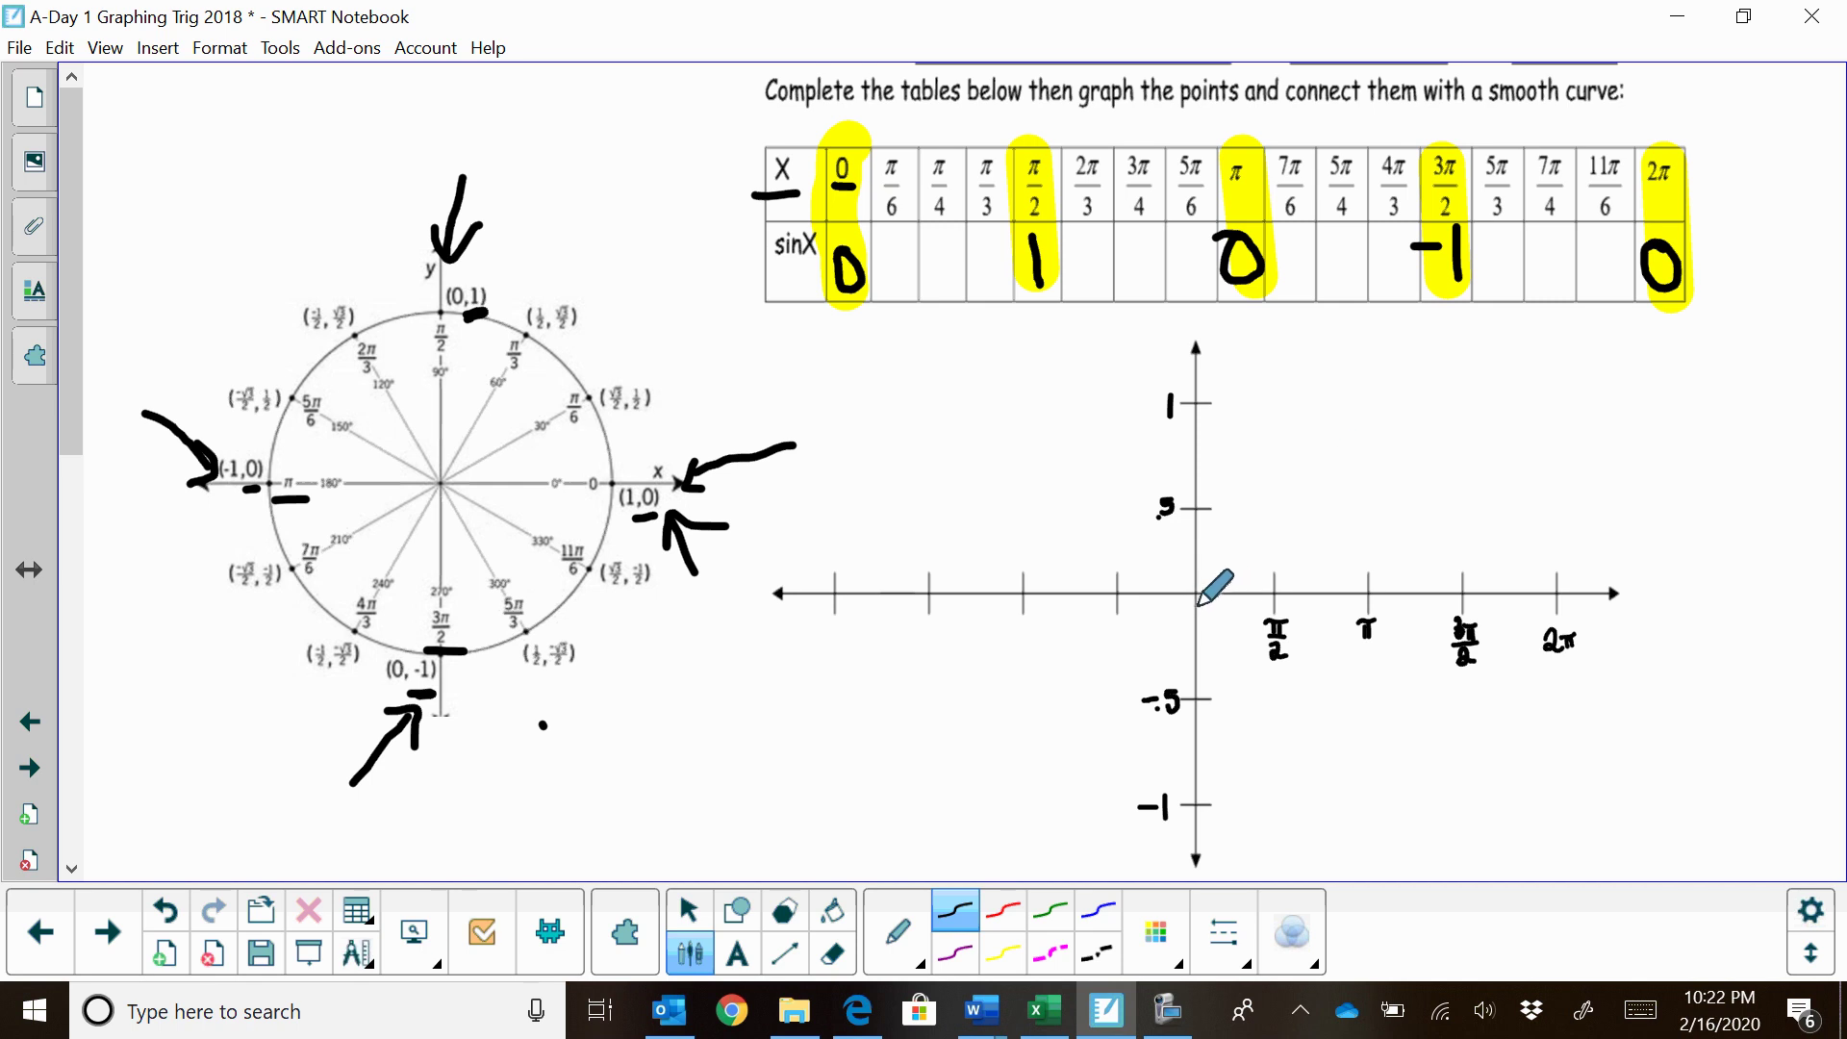
# Tick the π/2 and π columns and dot (0,0), (π,0), (3π/2,−1) and (2π,0) on the graph.
pyautogui.moveTo(1197, 592); pyautogui.dragTo(1200, 589)
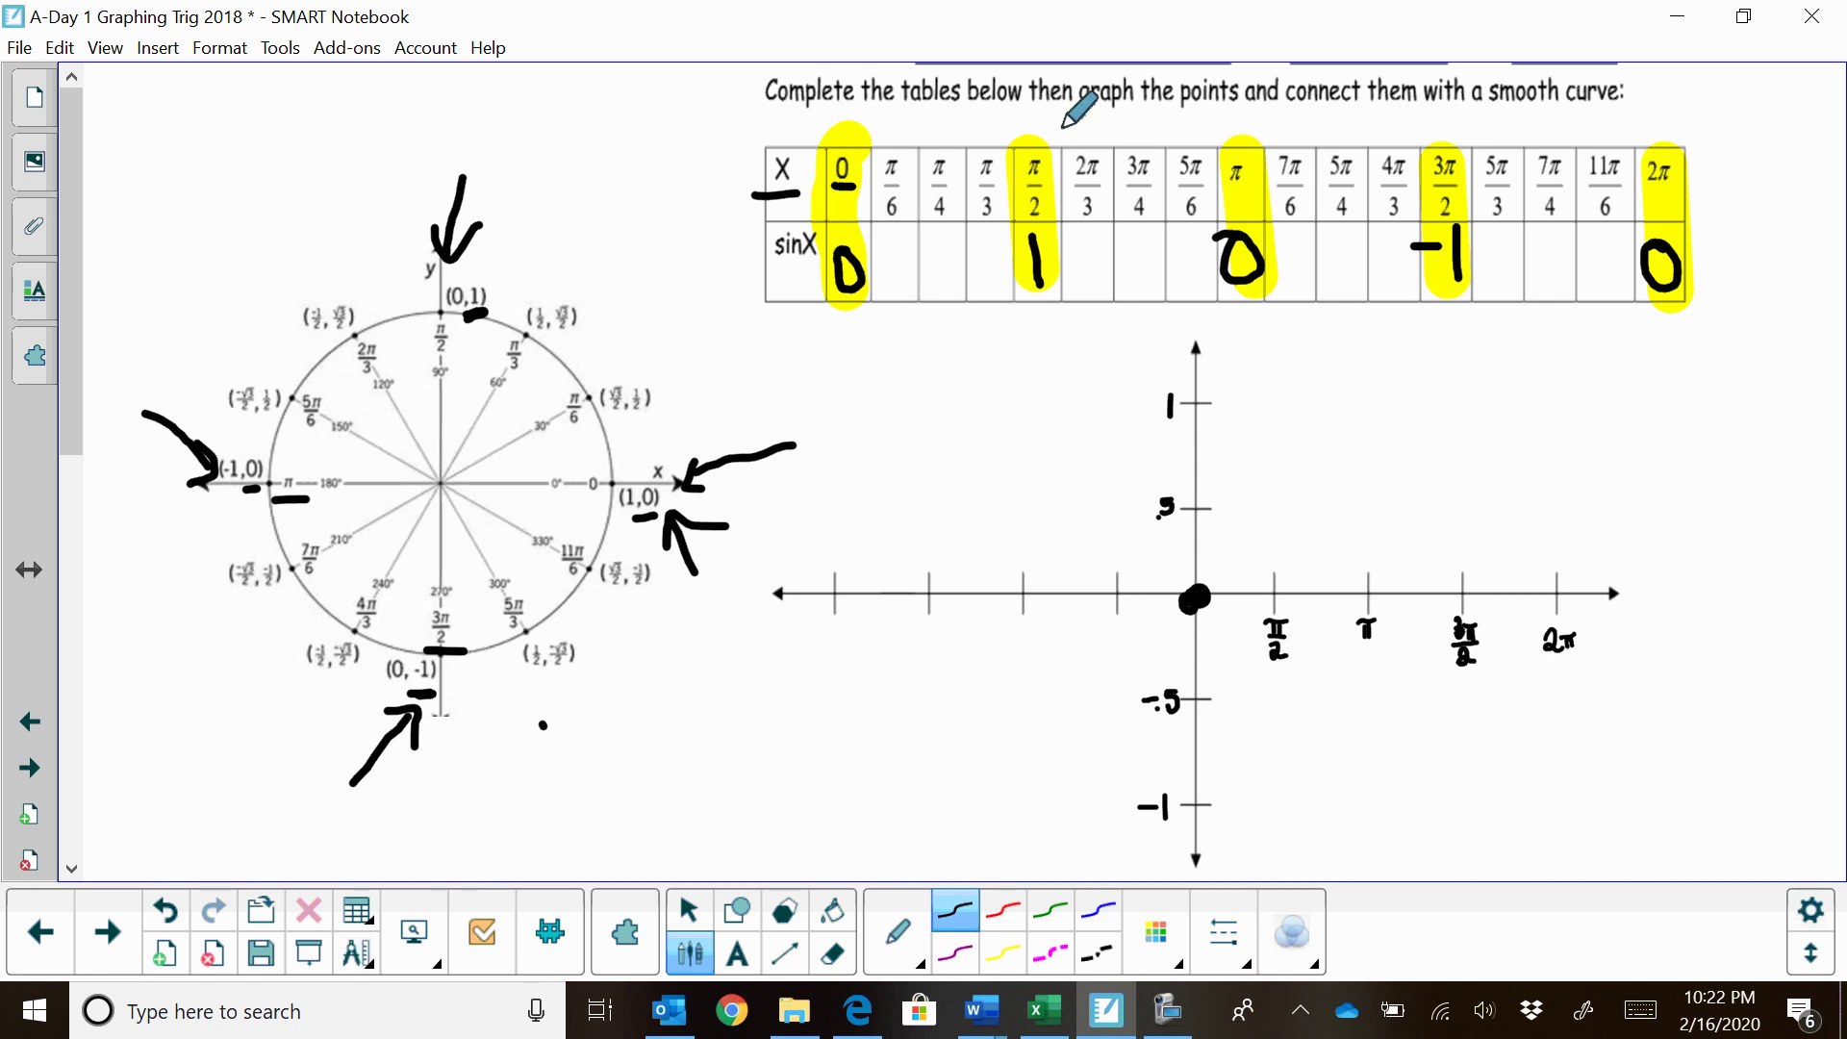
pyautogui.moveTo(1010, 130); pyautogui.dragTo(1058, 113)
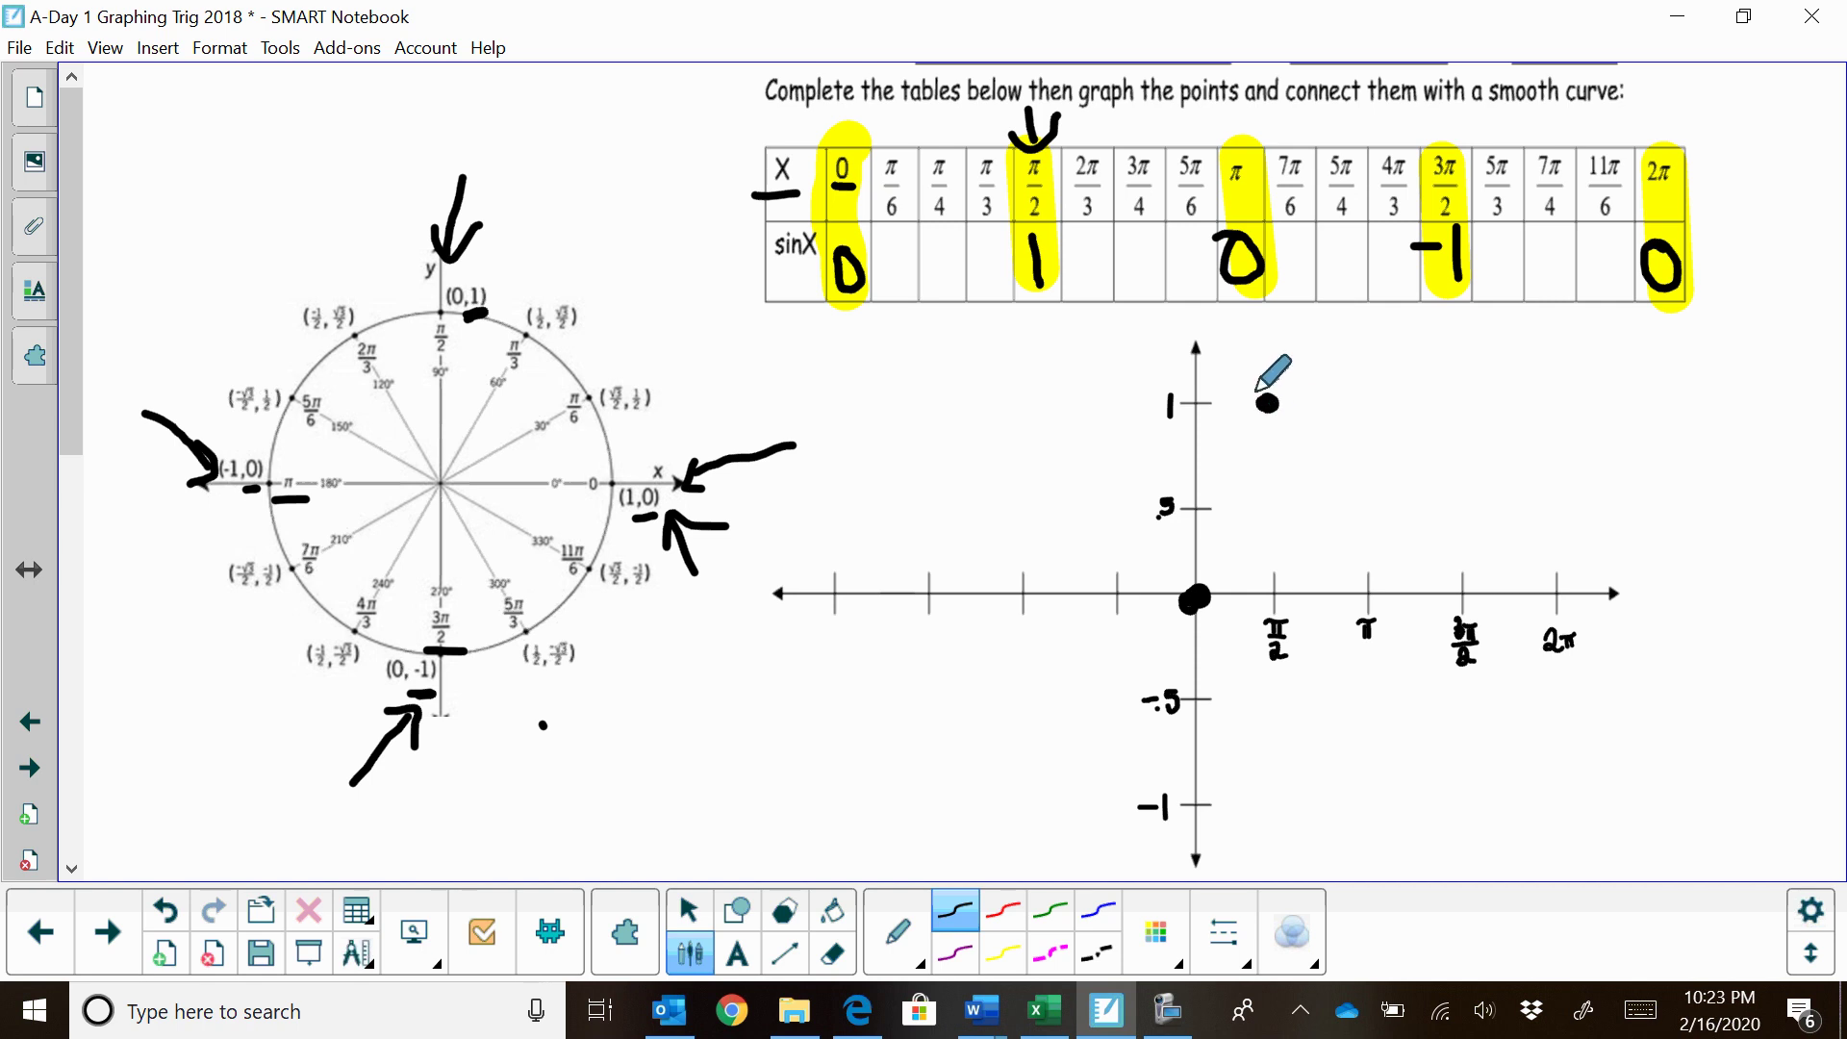
pyautogui.moveTo(1242, 110)
pyautogui.mouseDown()
pyautogui.moveTo(1248, 149)
pyautogui.moveTo(1275, 114)
pyautogui.mouseUp()
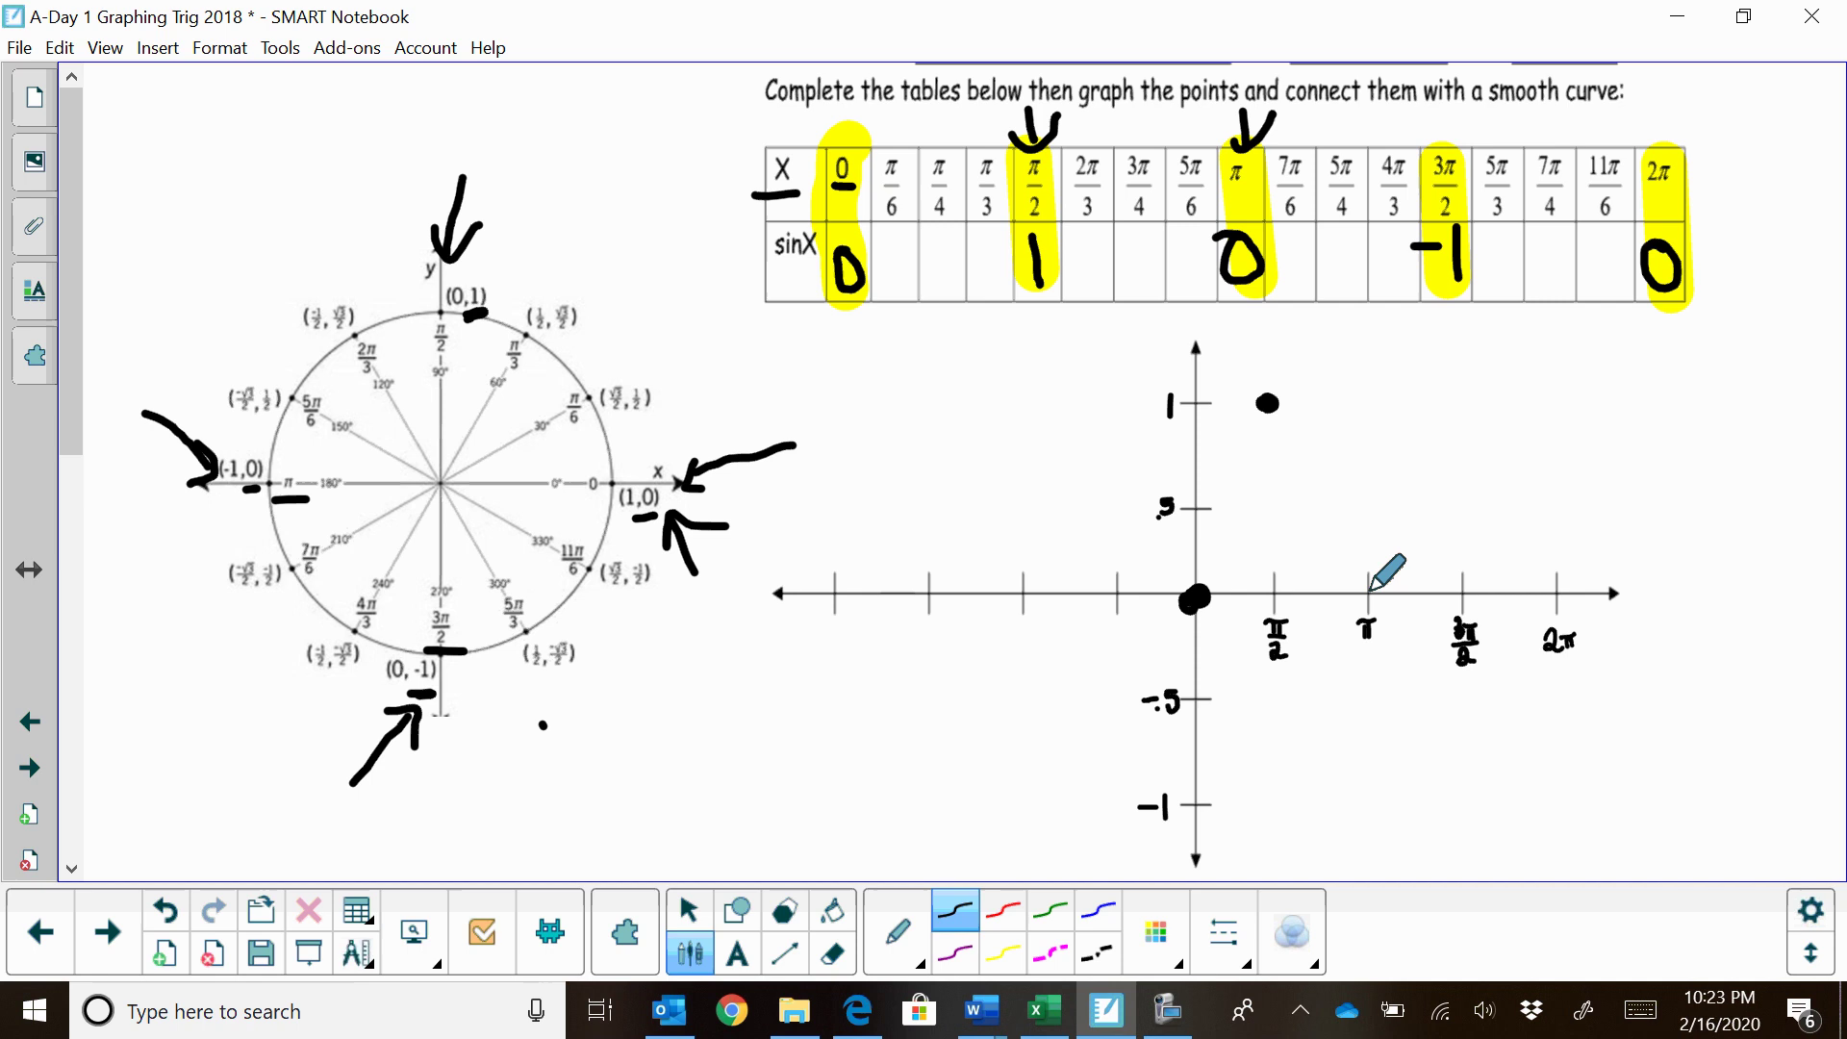
pyautogui.moveTo(1369, 589); pyautogui.dragTo(1367, 589)
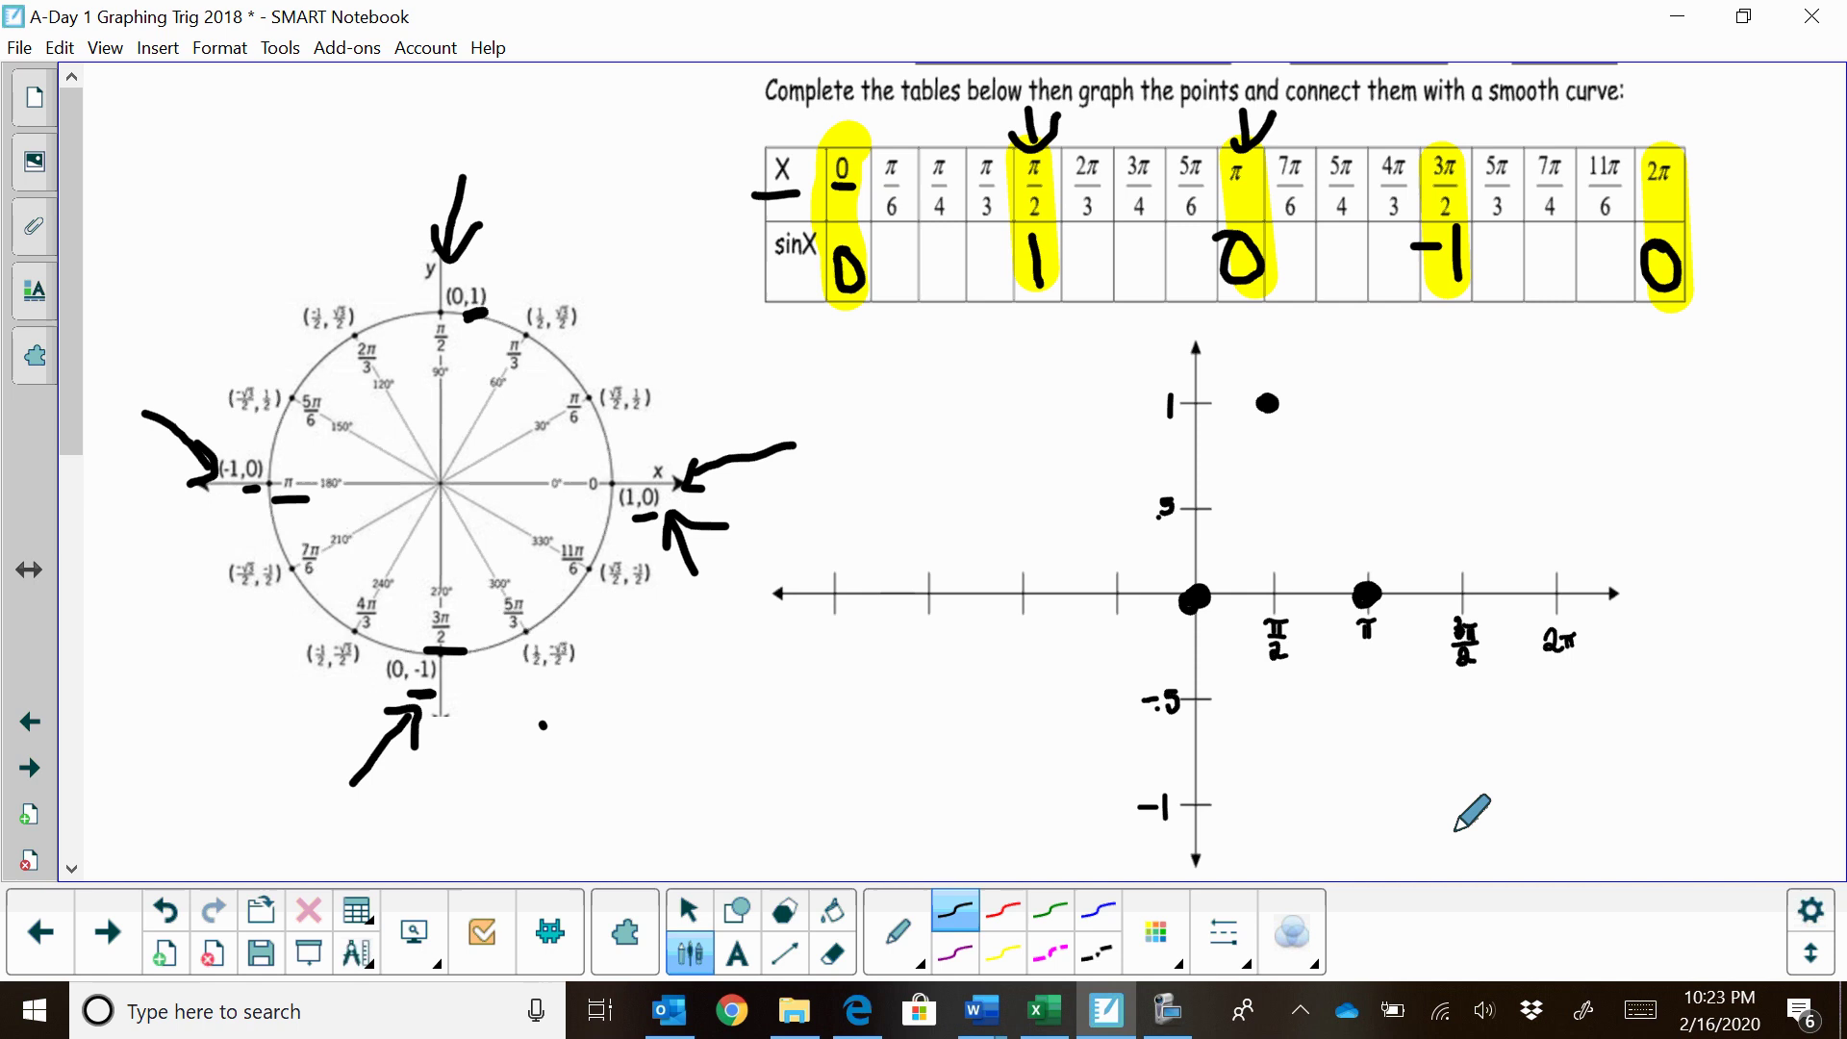
pyautogui.moveTo(1451, 810); pyautogui.dragTo(1451, 806)
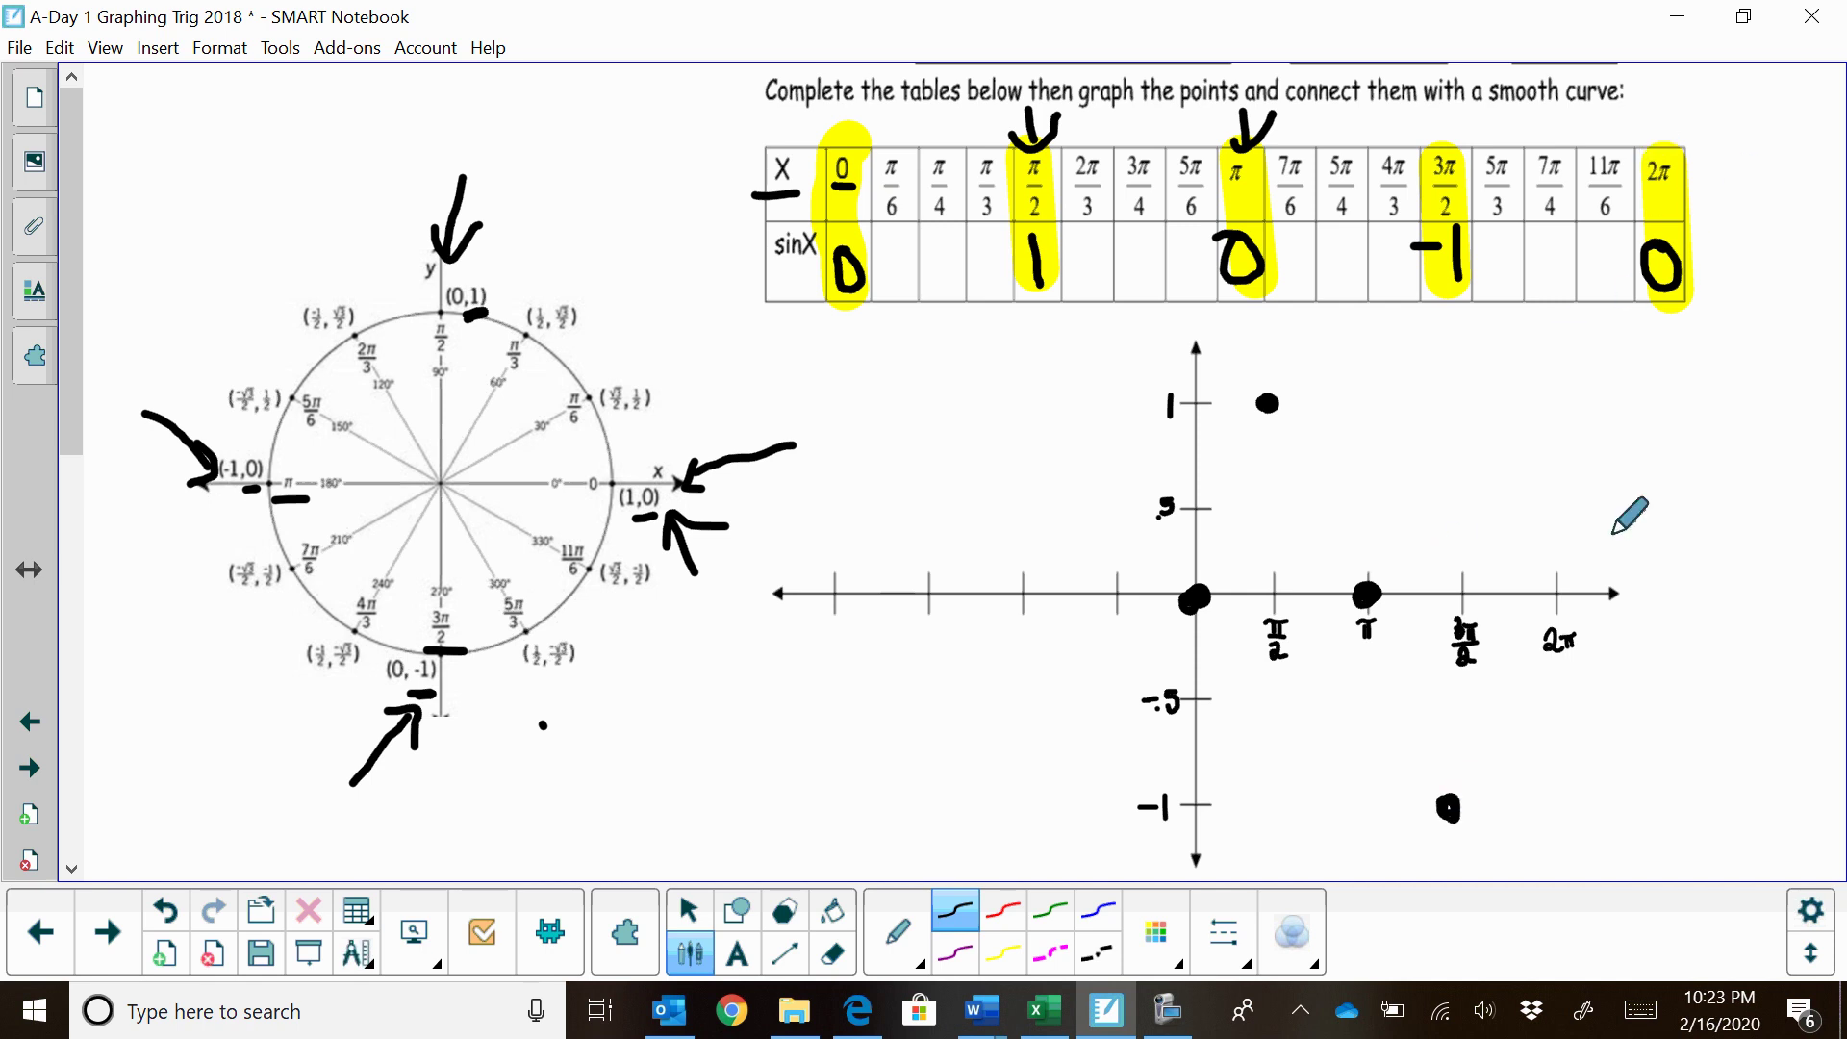
pyautogui.moveTo(1555, 584); pyautogui.dragTo(1559, 587)
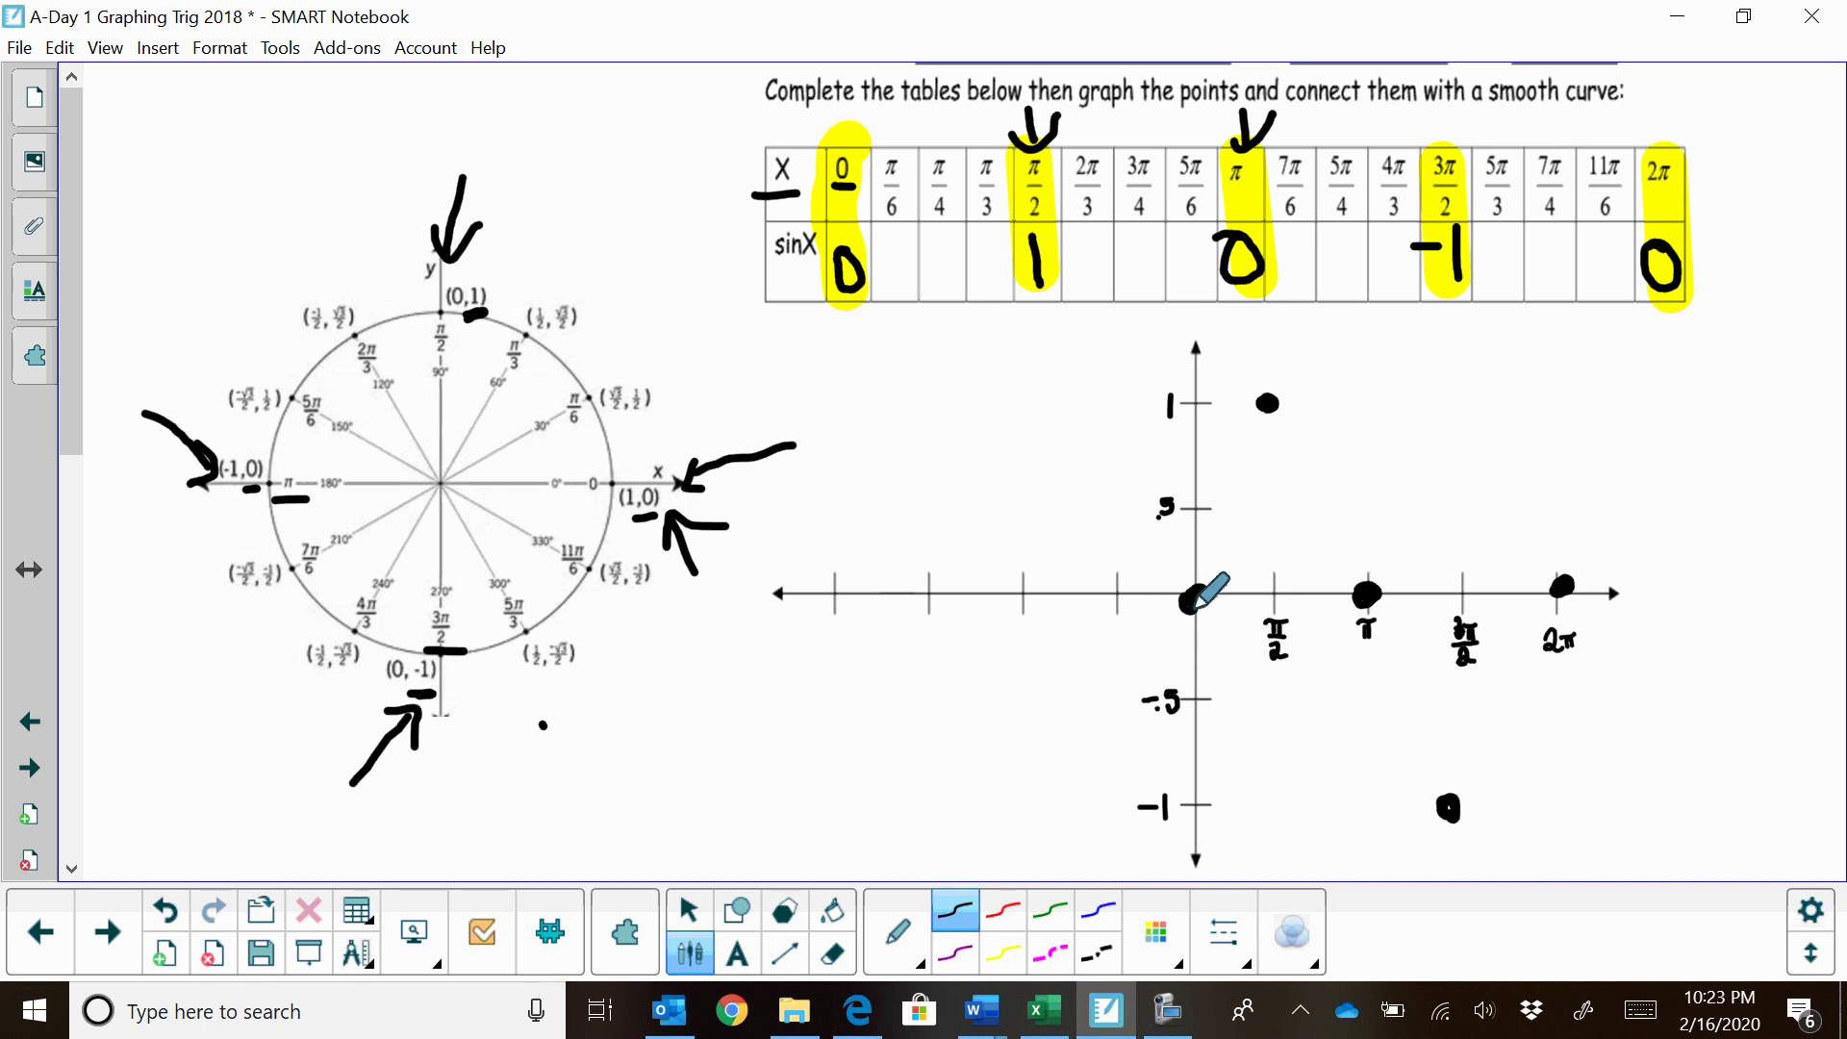
# Draw a smooth wave from the origin through the dots to 2π, touching up the start near the origin.
pyautogui.moveTo(1191, 604)
pyautogui.mouseDown()
pyautogui.moveTo(1244, 418)
pyautogui.moveTo(1281, 408)
pyautogui.moveTo(1335, 496)
pyautogui.moveTo(1425, 784)
pyautogui.moveTo(1460, 805)
pyautogui.moveTo(1511, 735)
pyautogui.moveTo(1568, 562)
pyautogui.moveTo(1532, 589)
pyautogui.moveTo(1589, 579)
pyautogui.mouseUp()
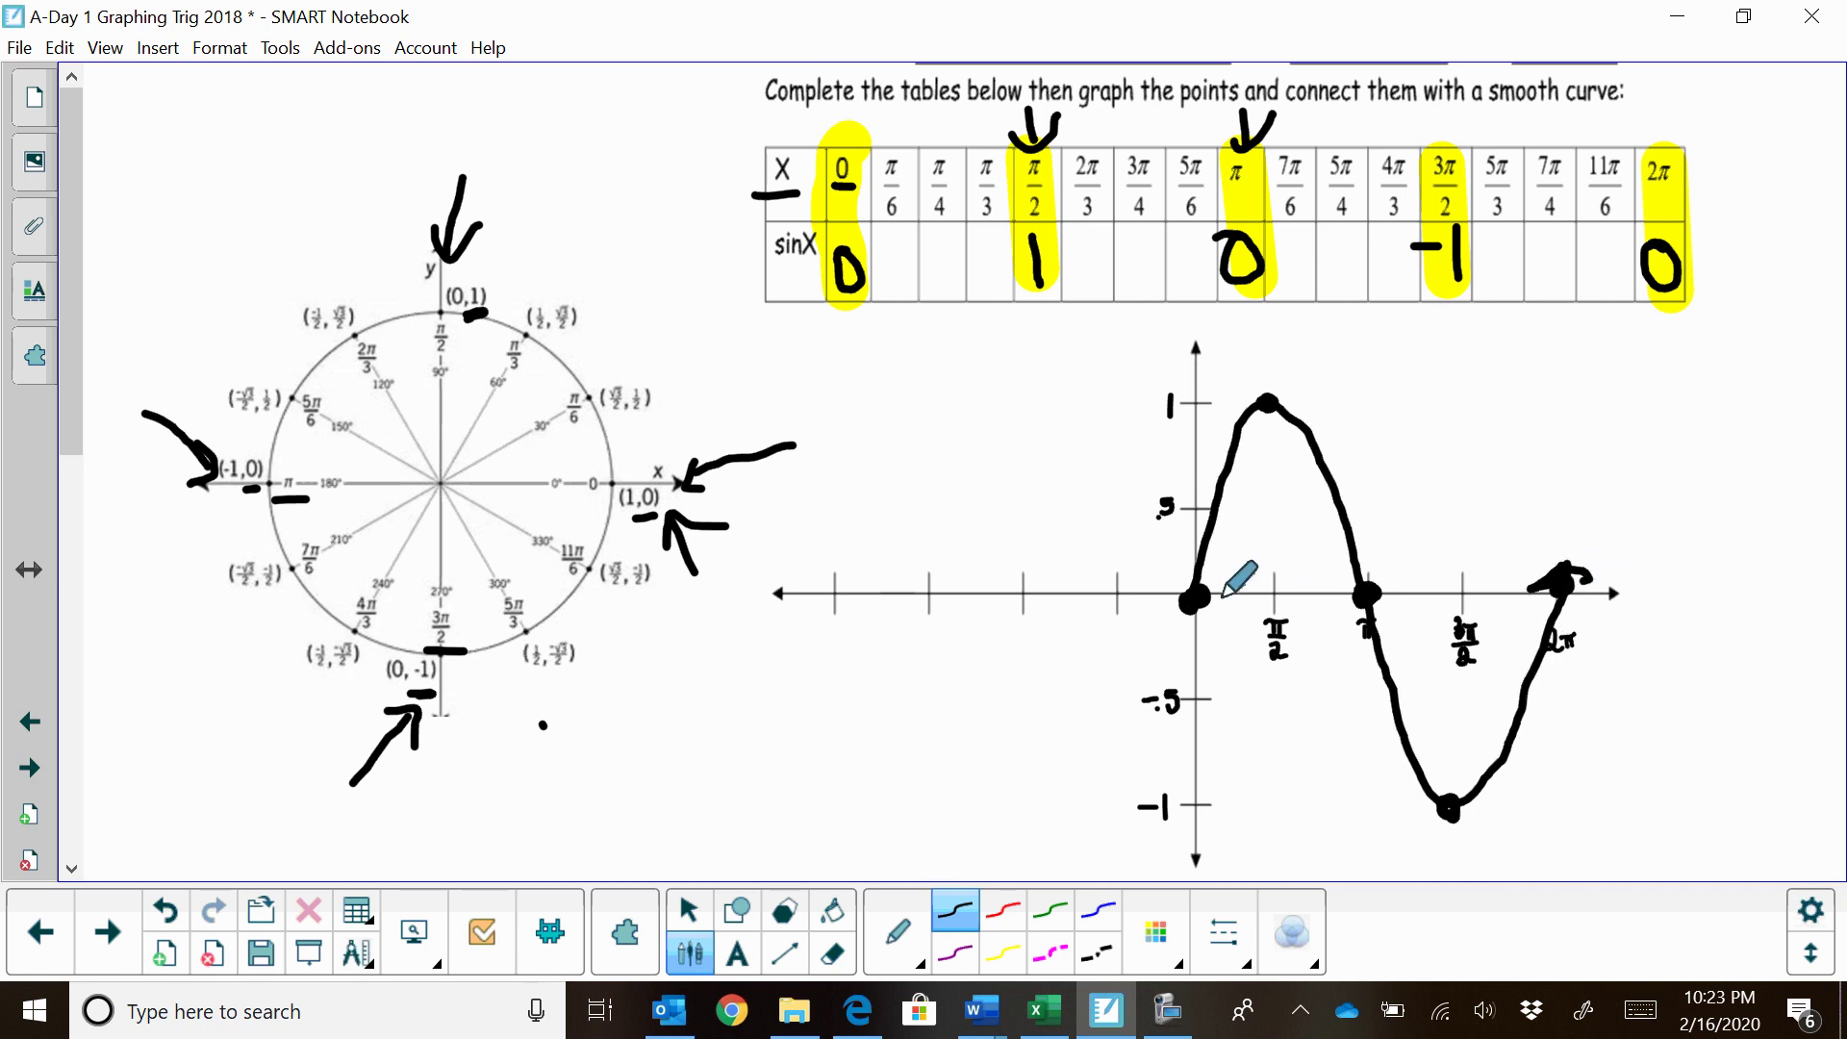
pyautogui.moveTo(1175, 615)
pyautogui.mouseDown()
pyautogui.moveTo(1179, 638)
pyautogui.moveTo(1213, 623)
pyautogui.mouseUp()
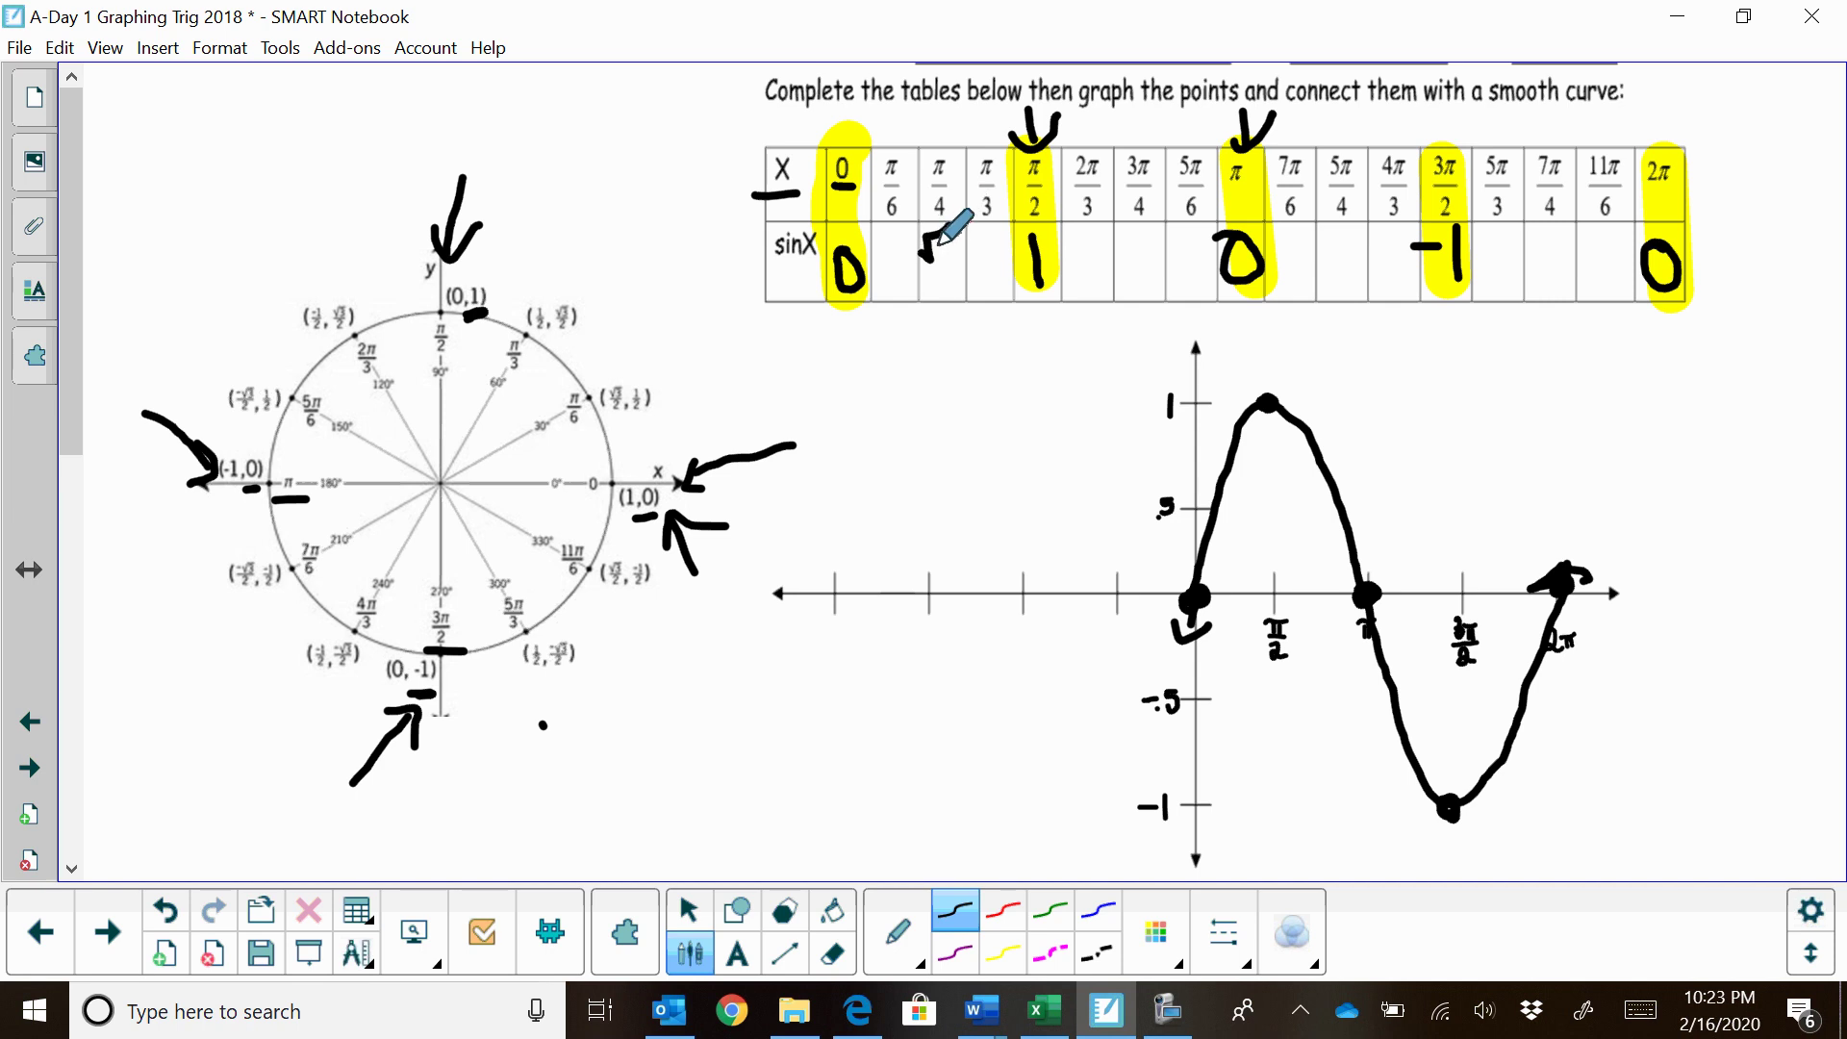
# Write √2/2 ≈ .707 under π/4, mark the π/4 point on the circle, and tick π/4 on the graph.
pyautogui.moveTo(937, 242)
pyautogui.mouseDown()
pyautogui.moveTo(928, 278)
pyautogui.moveTo(961, 304)
pyautogui.mouseUp()
pyautogui.click(926, 274)
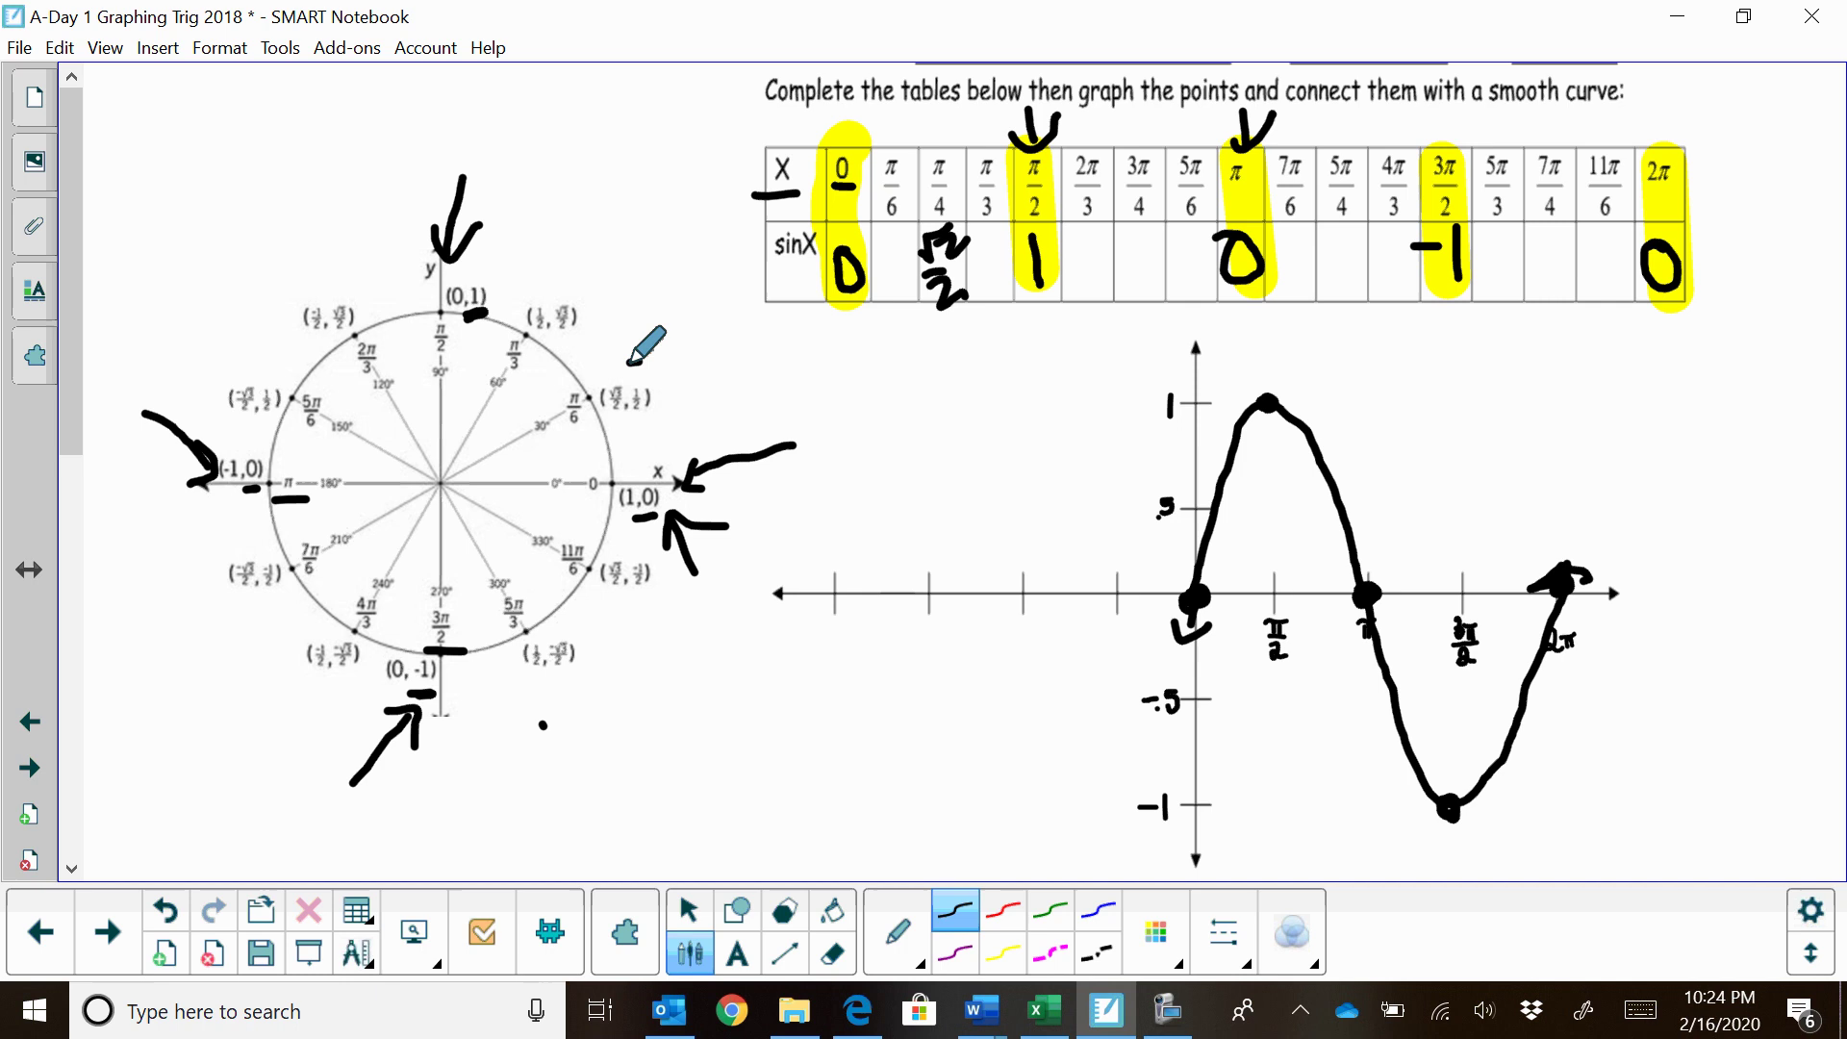
pyautogui.moveTo(628, 362); pyautogui.dragTo(641, 362)
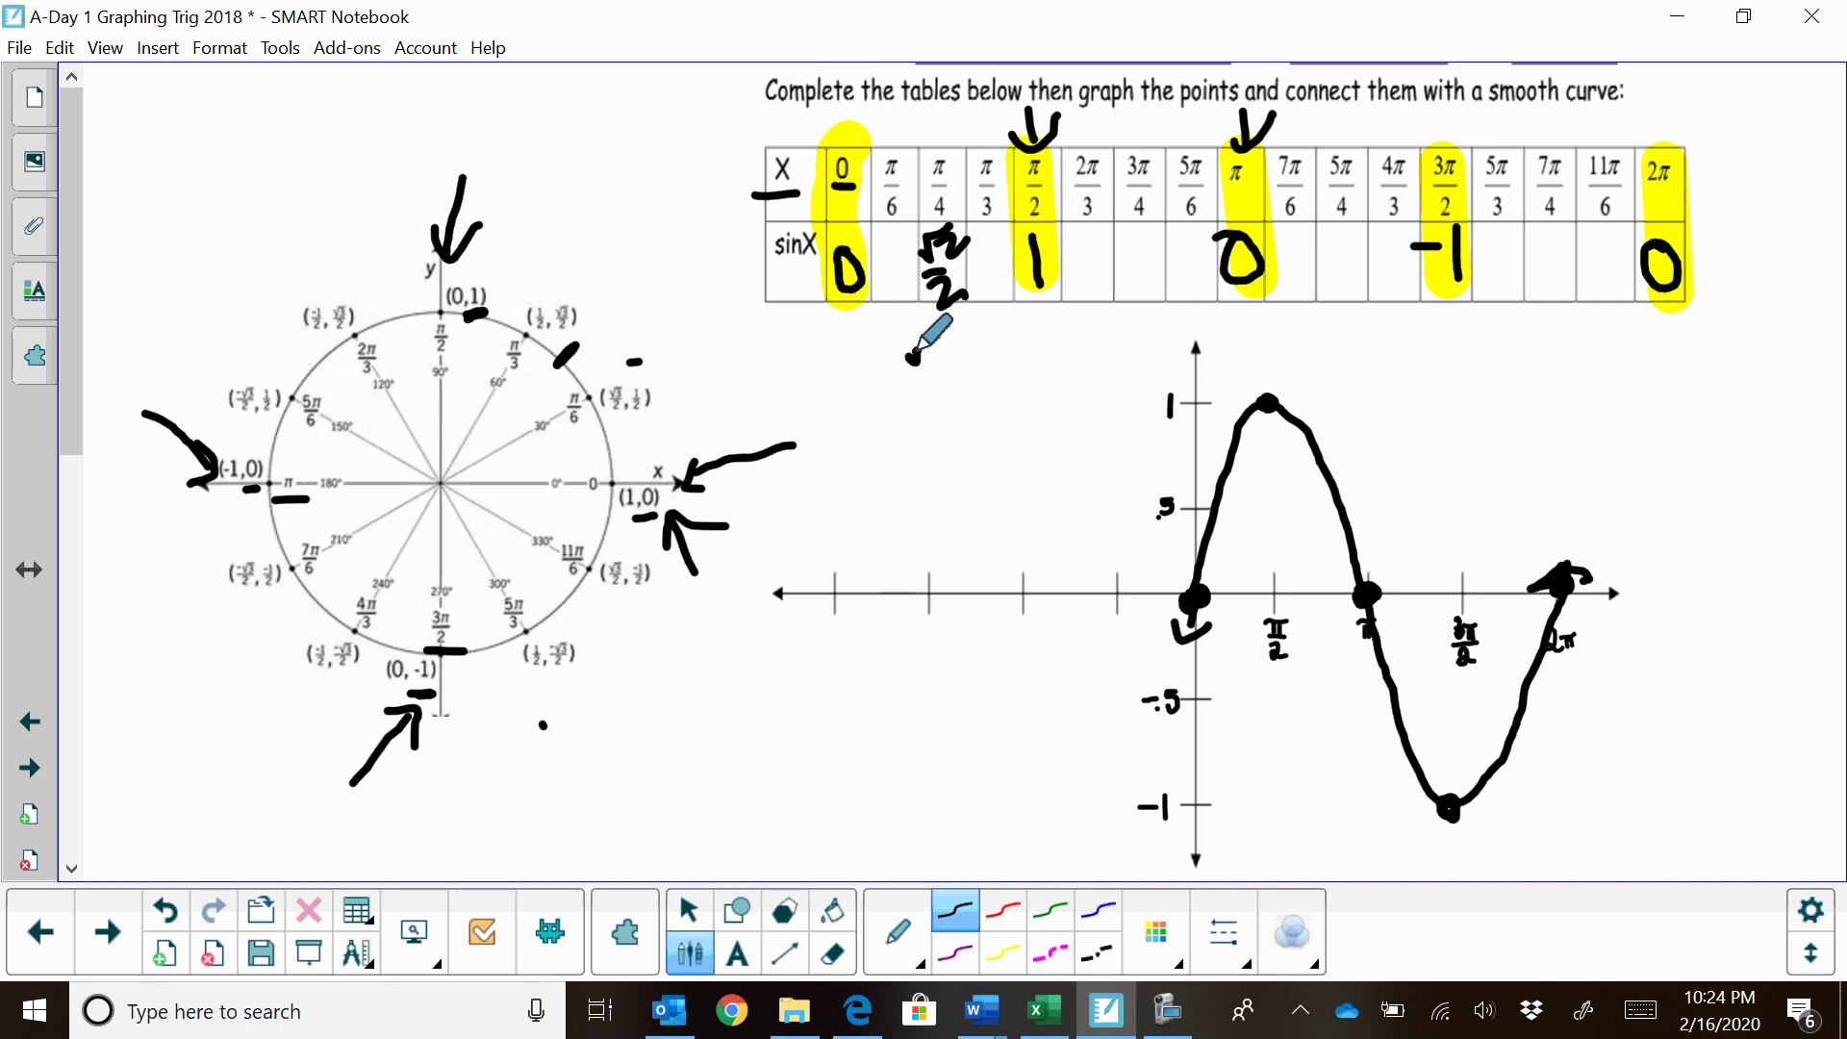
pyautogui.moveTo(928, 329)
pyautogui.mouseDown()
pyautogui.moveTo(941, 348)
pyautogui.moveTo(967, 317)
pyautogui.moveTo(1002, 365)
pyautogui.mouseUp()
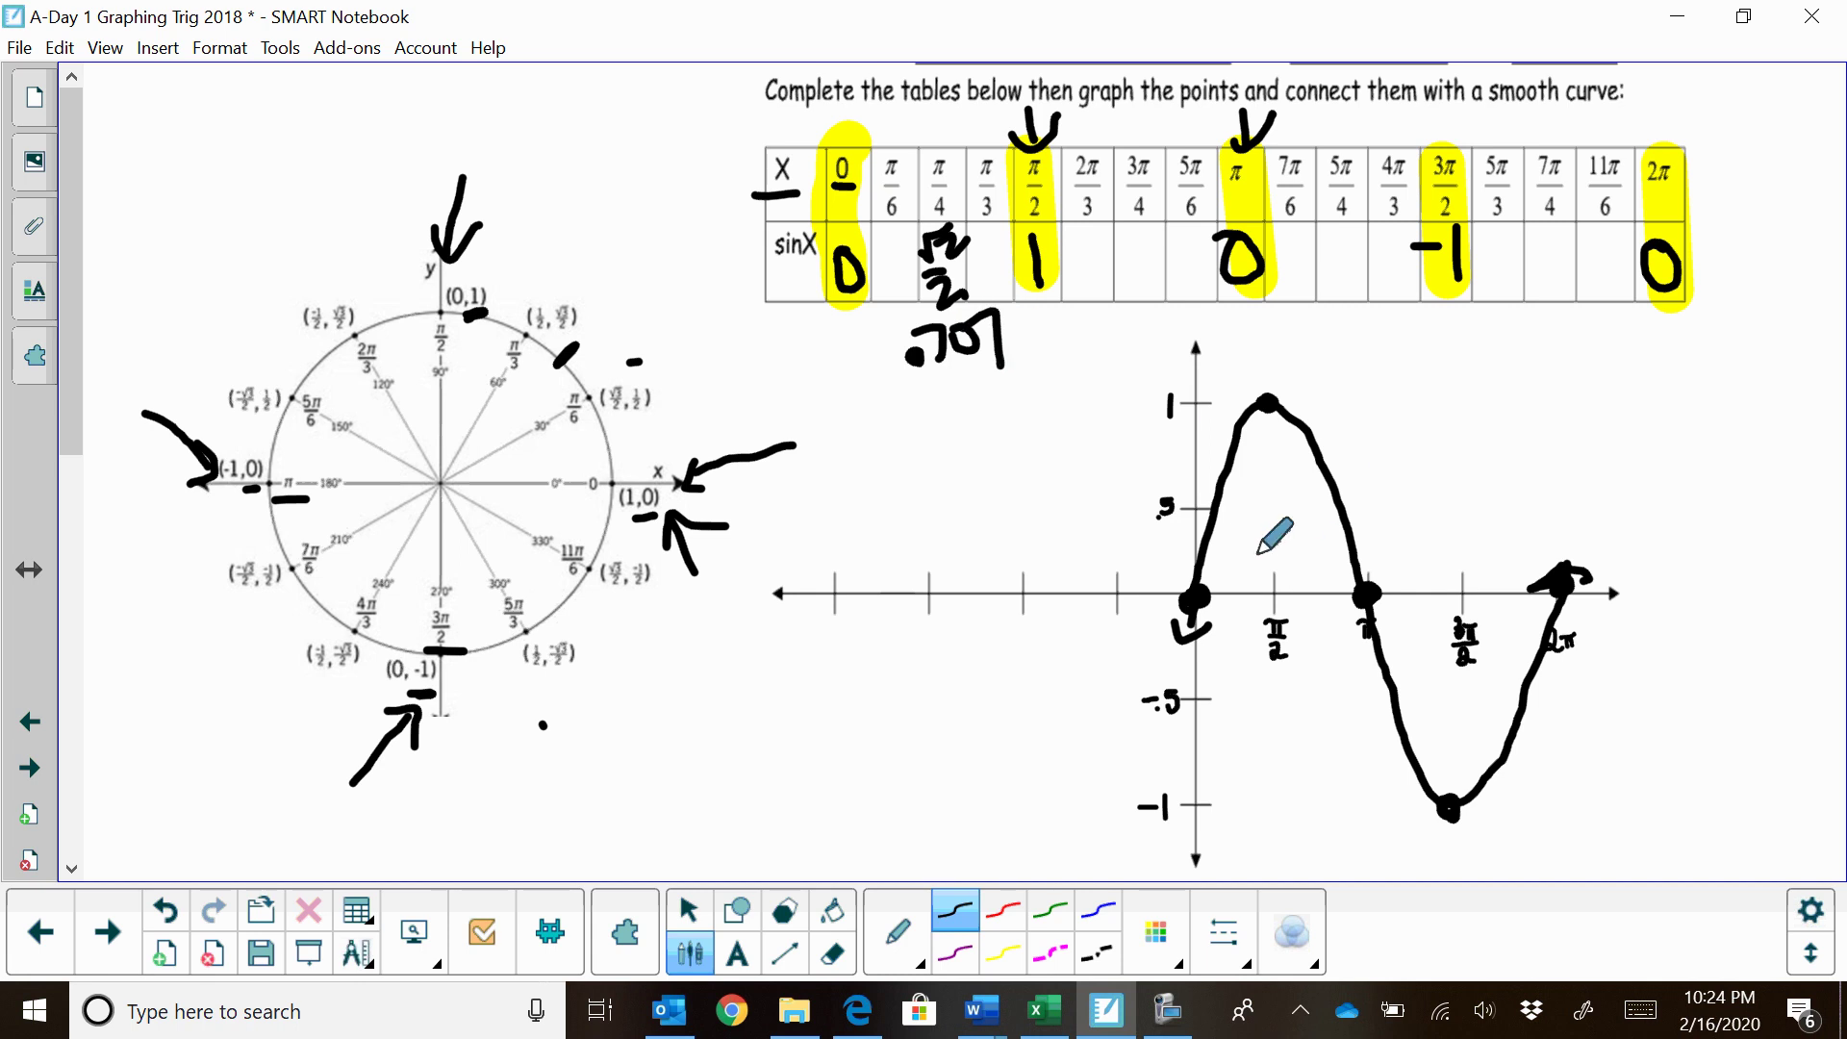
pyautogui.moveTo(1239, 588); pyautogui.dragTo(1239, 609)
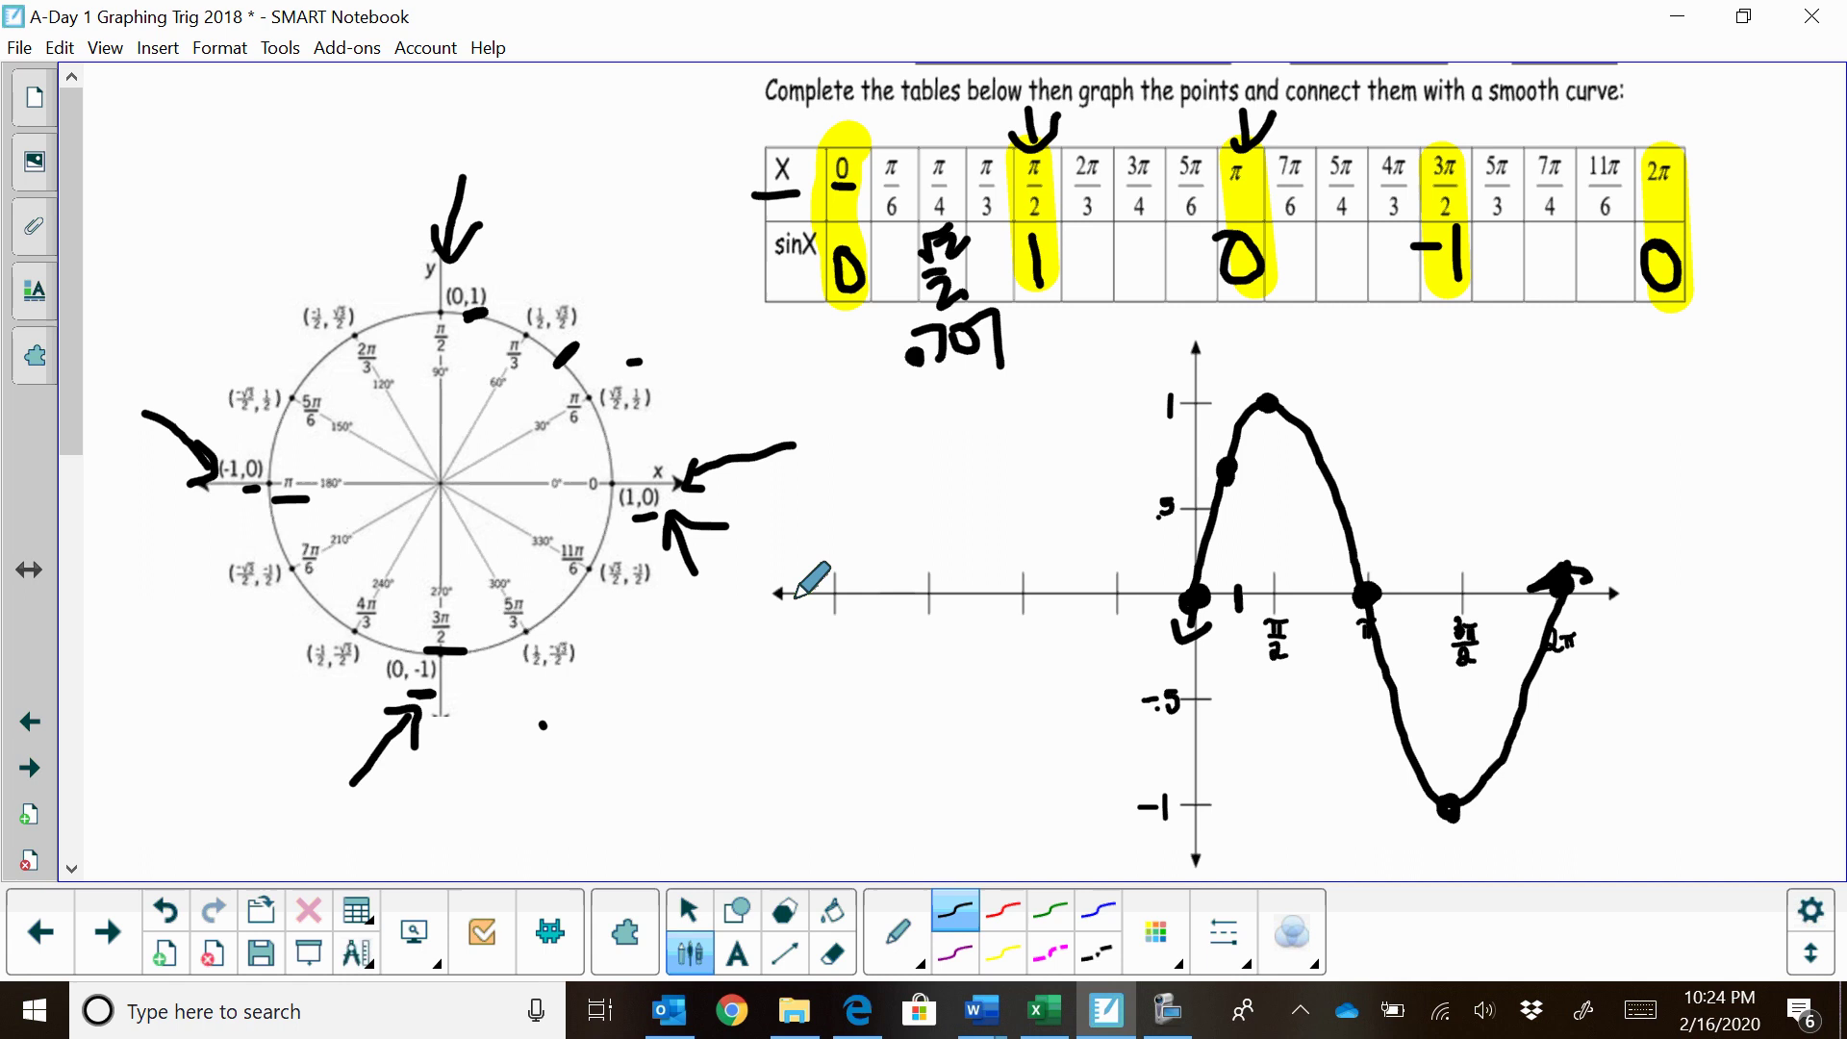
pyautogui.moveTo(583, 190)
pyautogui.mouseDown()
pyautogui.moveTo(557, 292)
pyautogui.moveTo(606, 255)
pyautogui.mouseUp()
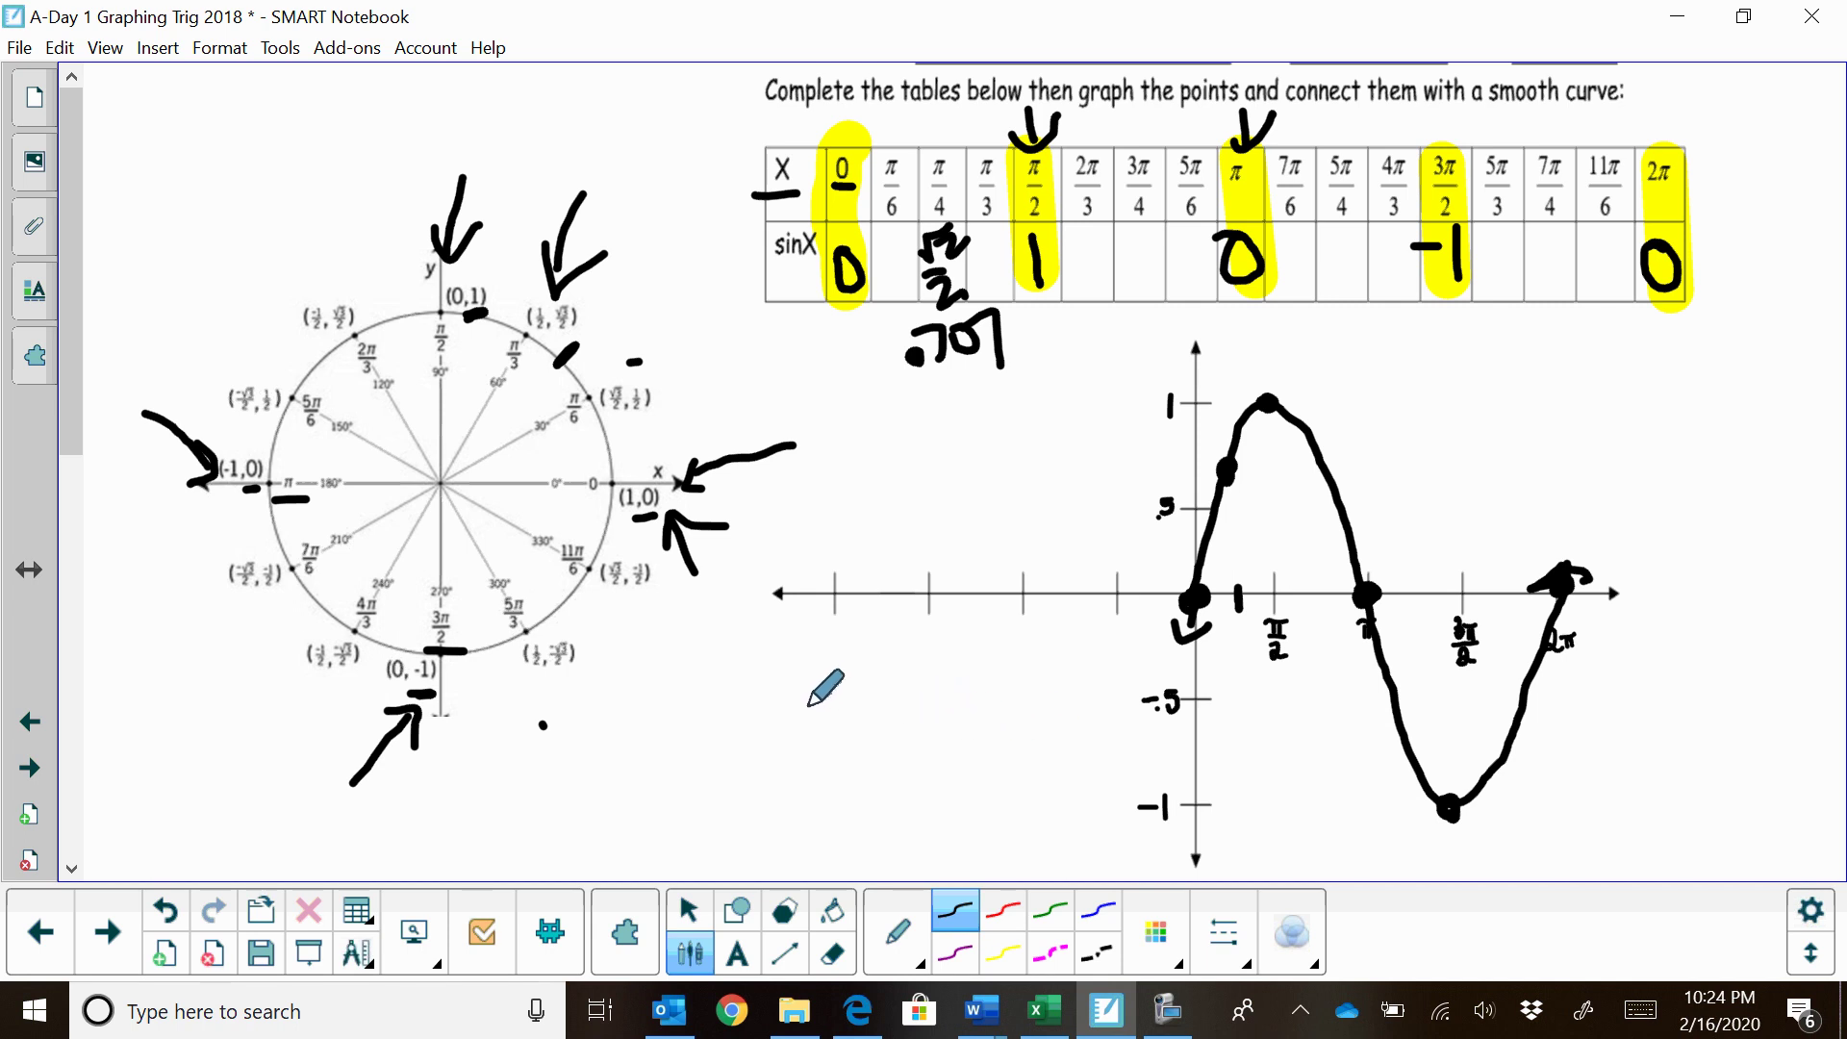
# Handwrite 'period 2π' beneath the graph, then bring up the screen recorder window.
pyautogui.moveTo(791, 682); pyautogui.dragTo(803, 787)
pyautogui.moveTo(784, 679)
pyautogui.mouseDown()
pyautogui.moveTo(829, 696)
pyautogui.moveTo(800, 711)
pyautogui.moveTo(859, 680)
pyautogui.moveTo(839, 689)
pyautogui.moveTo(887, 714)
pyautogui.moveTo(909, 659)
pyautogui.moveTo(920, 702)
pyautogui.moveTo(910, 656)
pyautogui.moveTo(944, 701)
pyautogui.moveTo(944, 669)
pyautogui.moveTo(980, 696)
pyautogui.moveTo(981, 627)
pyautogui.moveTo(1010, 691)
pyautogui.mouseUp()
pyautogui.moveTo(923, 763)
pyautogui.mouseDown()
pyautogui.moveTo(981, 754)
pyautogui.moveTo(990, 709)
pyautogui.moveTo(993, 755)
pyautogui.moveTo(1010, 710)
pyautogui.moveTo(1006, 760)
pyautogui.mouseUp()
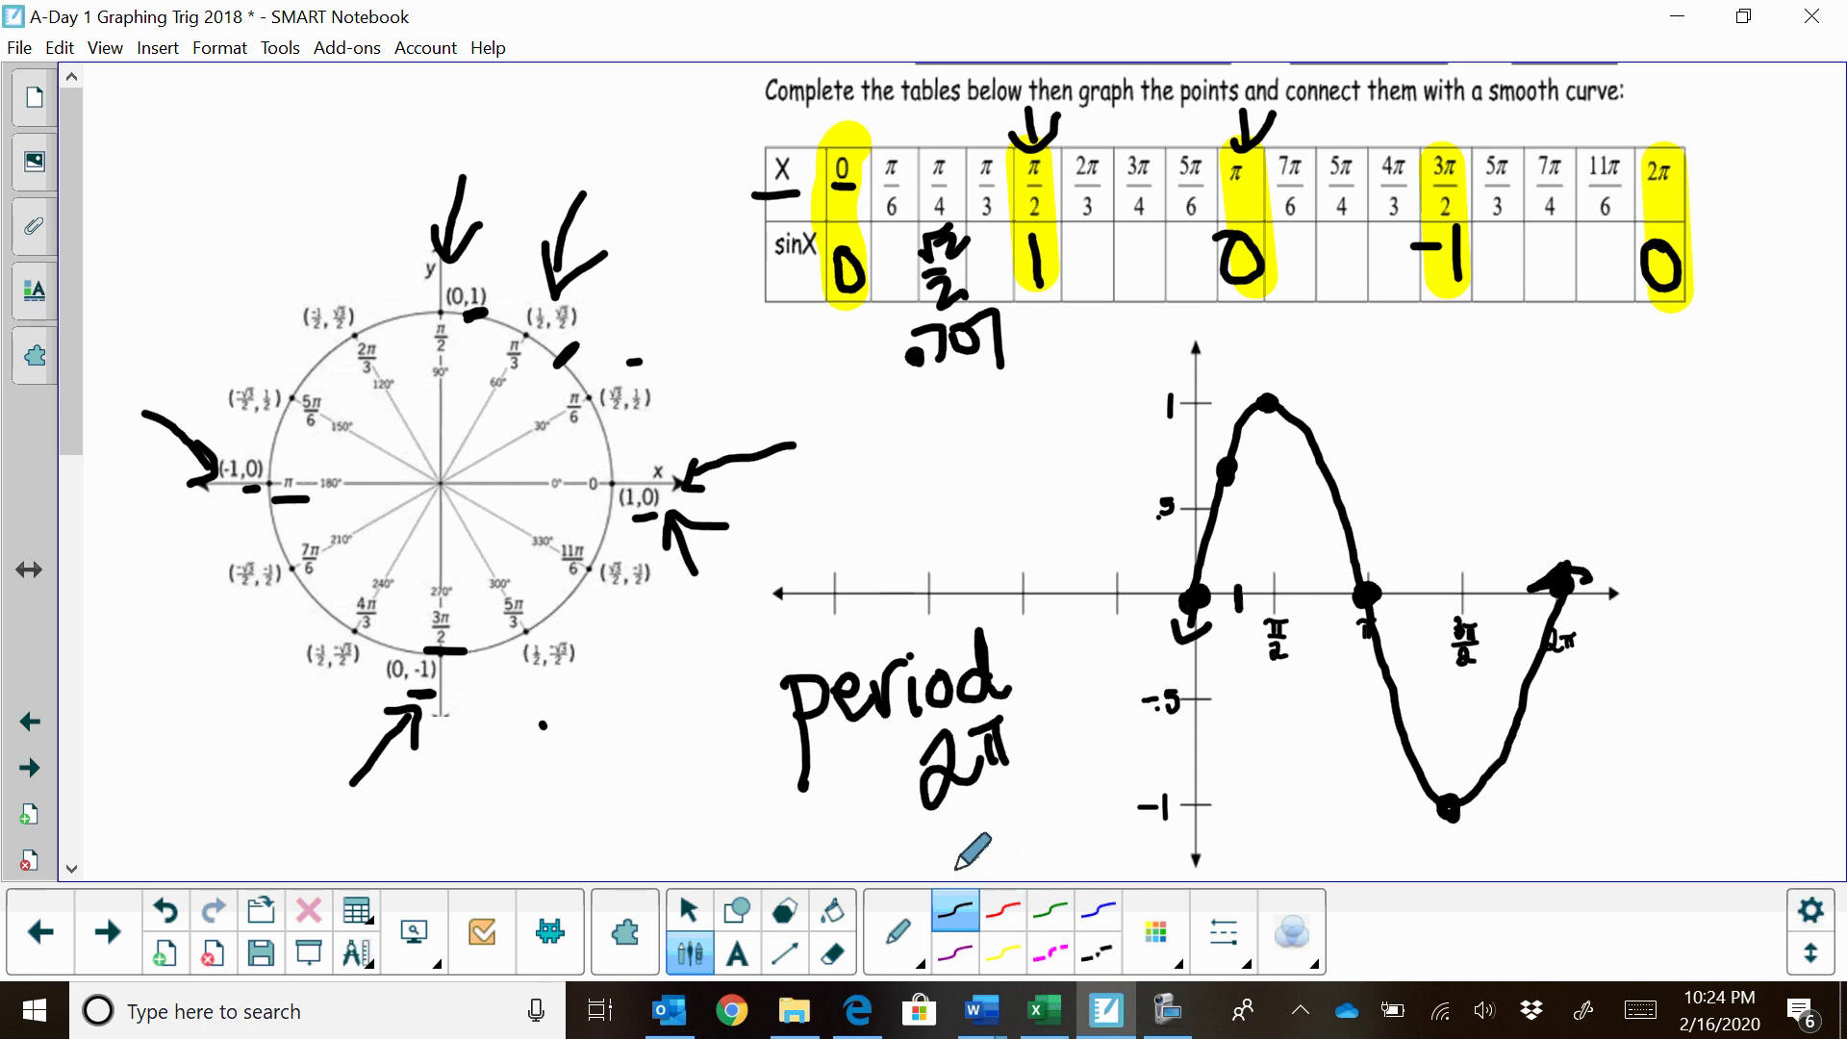
pyautogui.click(1170, 1032)
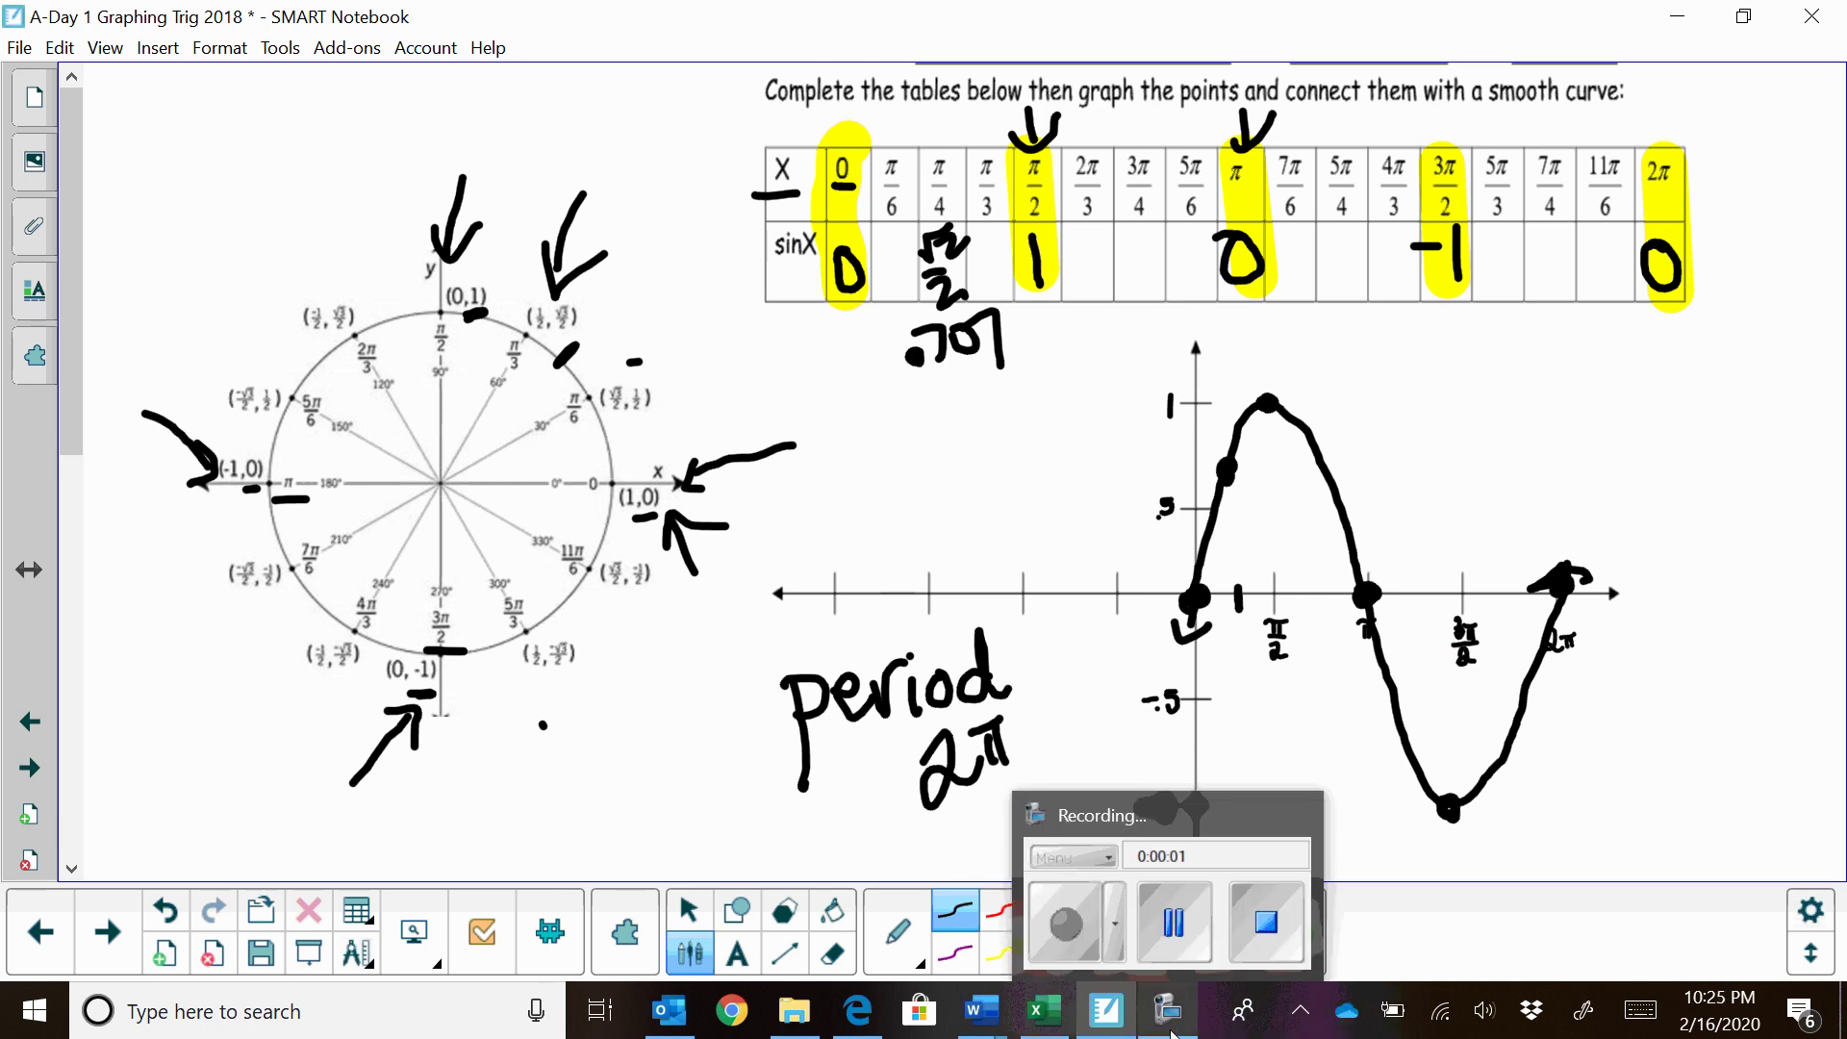